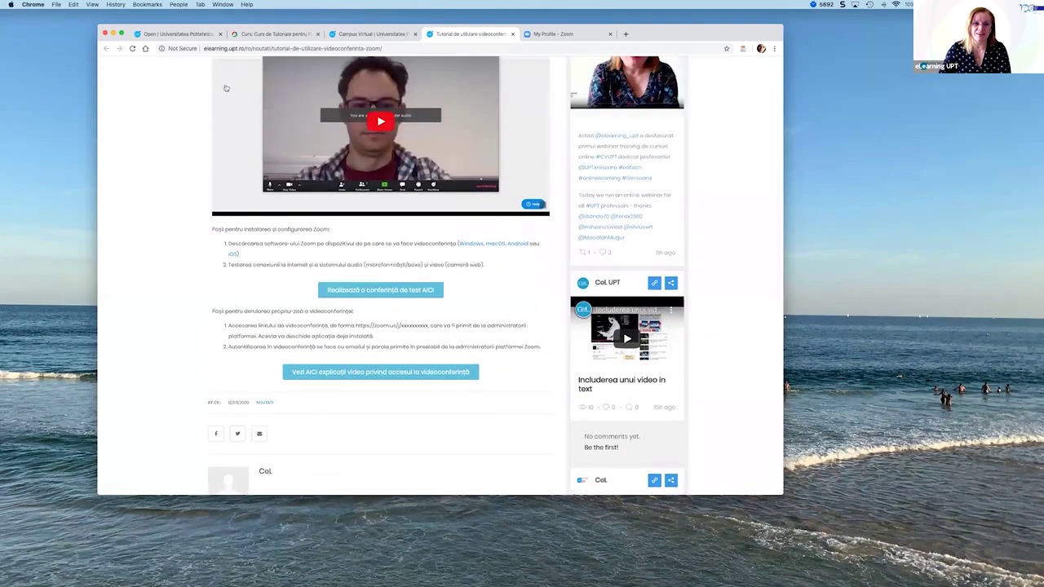
Look through the tutorials listed in the Curs de Tutoriale pentru Profesori course on Campus Virtual.
scroll(404, 240, "up", 5)
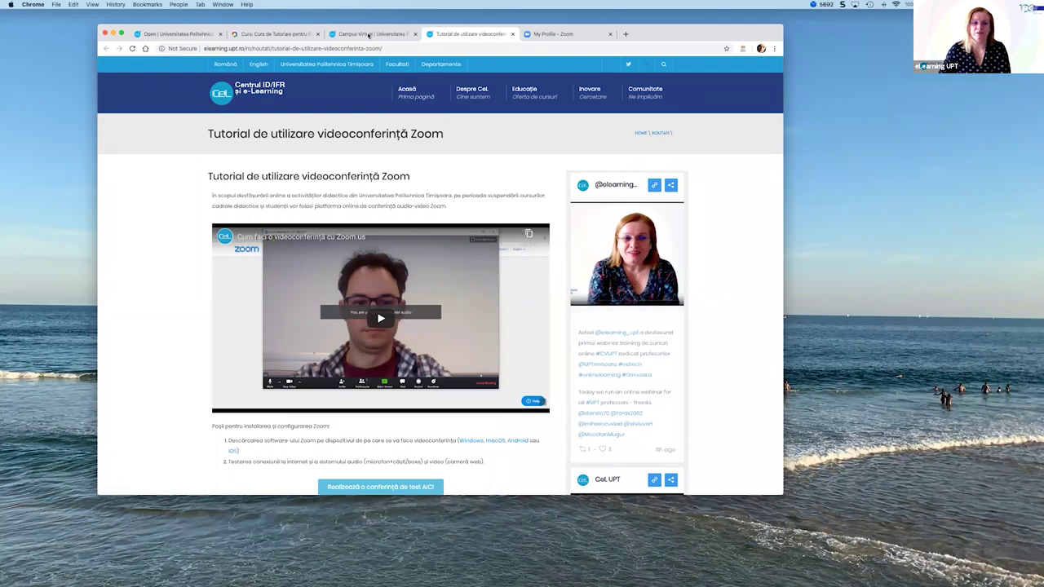
left_click(198, 34)
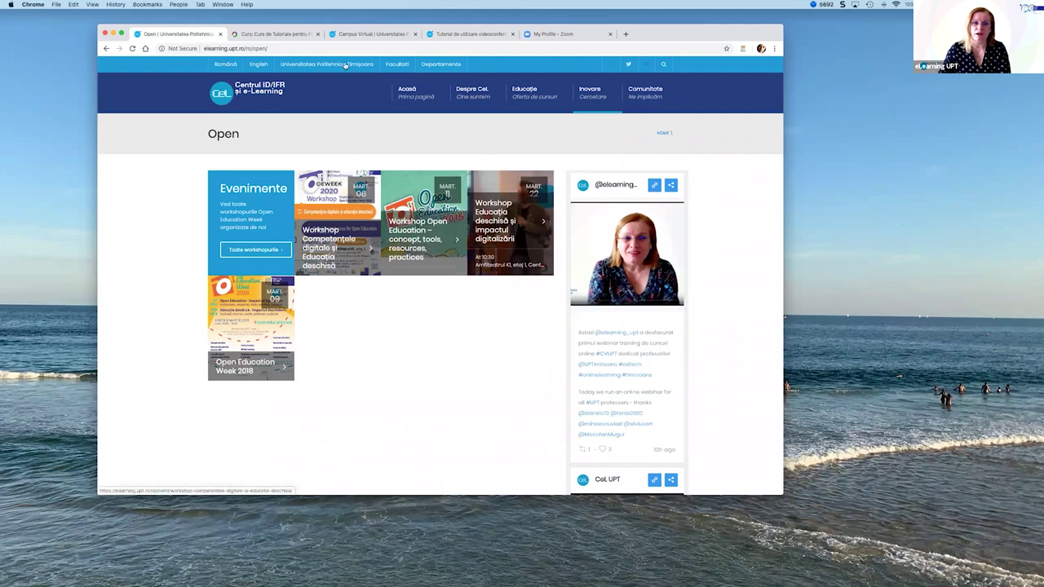
left_click(264, 35)
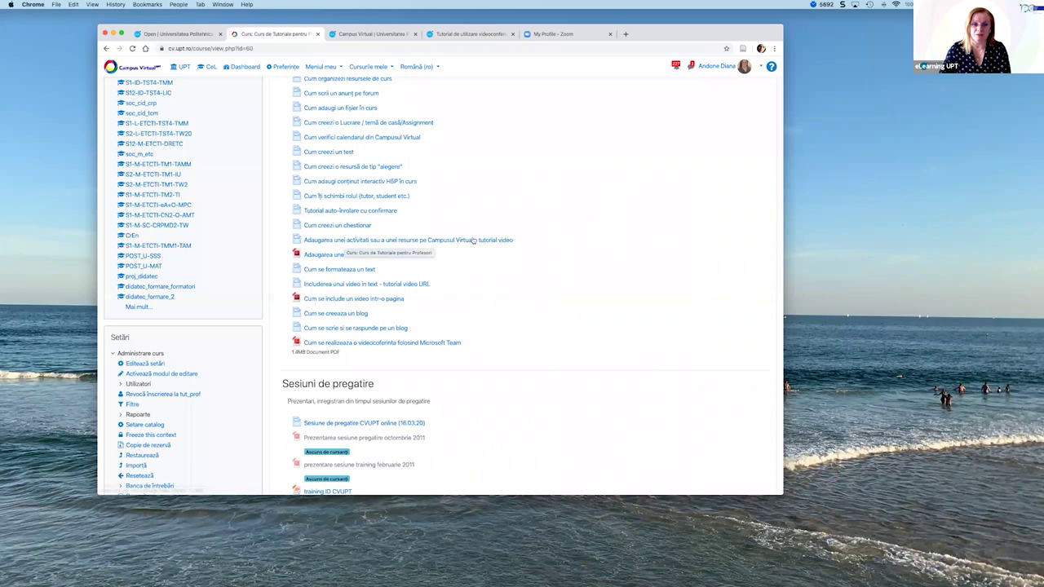
scroll(489, 196, "up", 8)
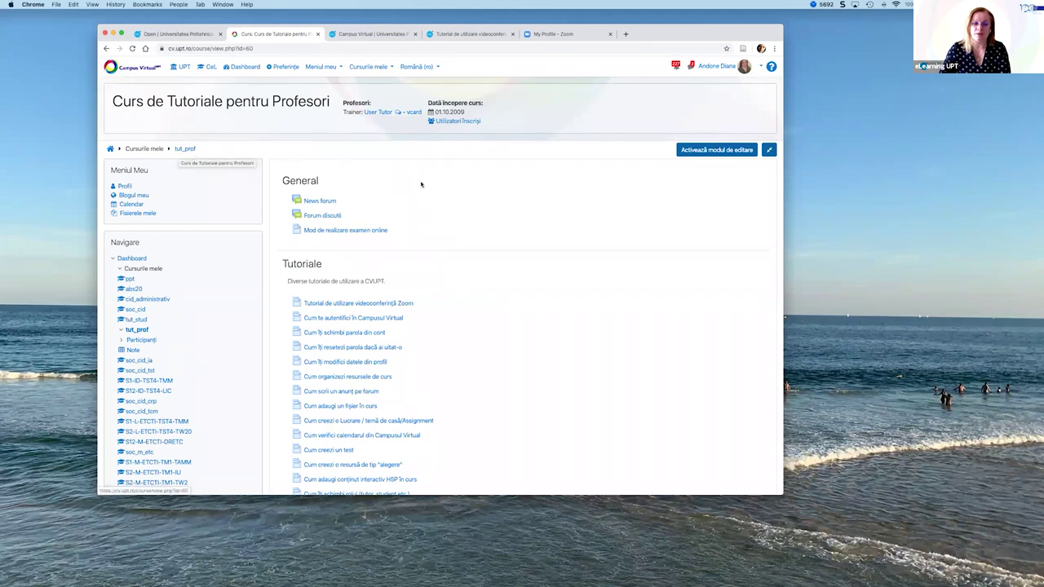
scroll(421, 184, "down", 5)
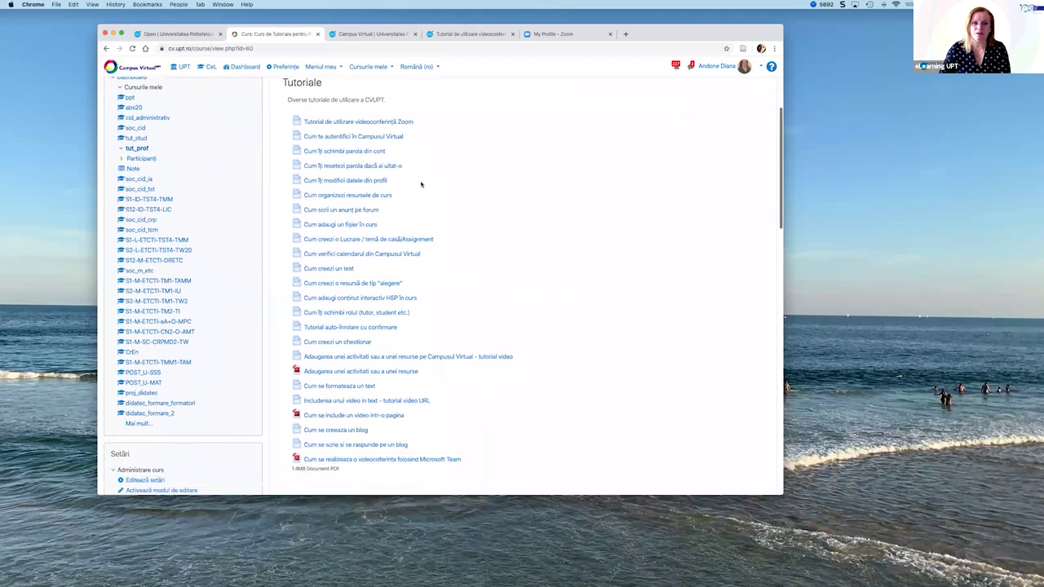
View the Zoom videoconference tutorial and the "Includerea unui video in text - tutorial video URL" page, returning to the course list.
left_click(385, 113)
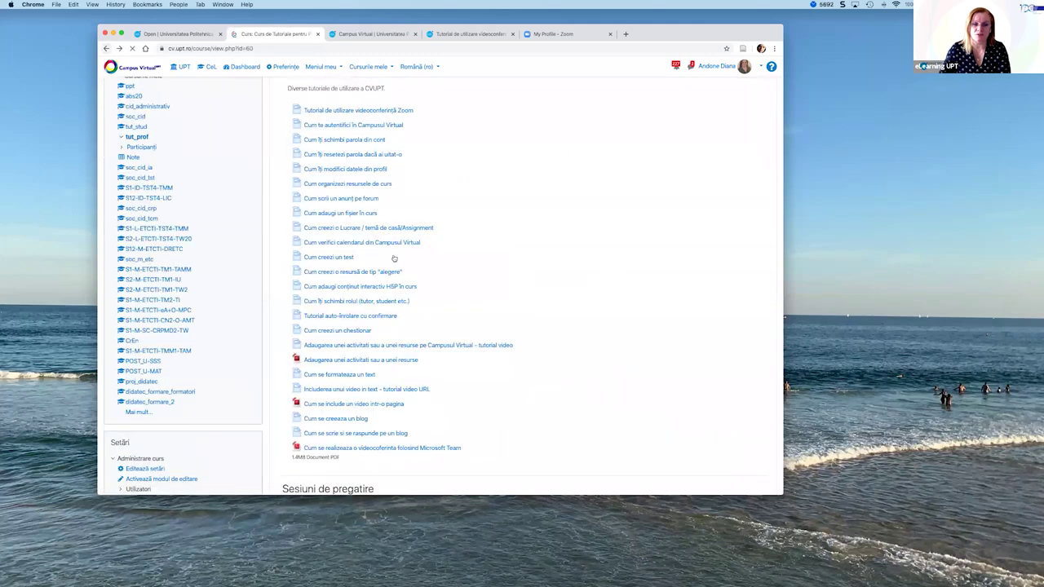
scroll(395, 336, "down", 2)
left_click(394, 331)
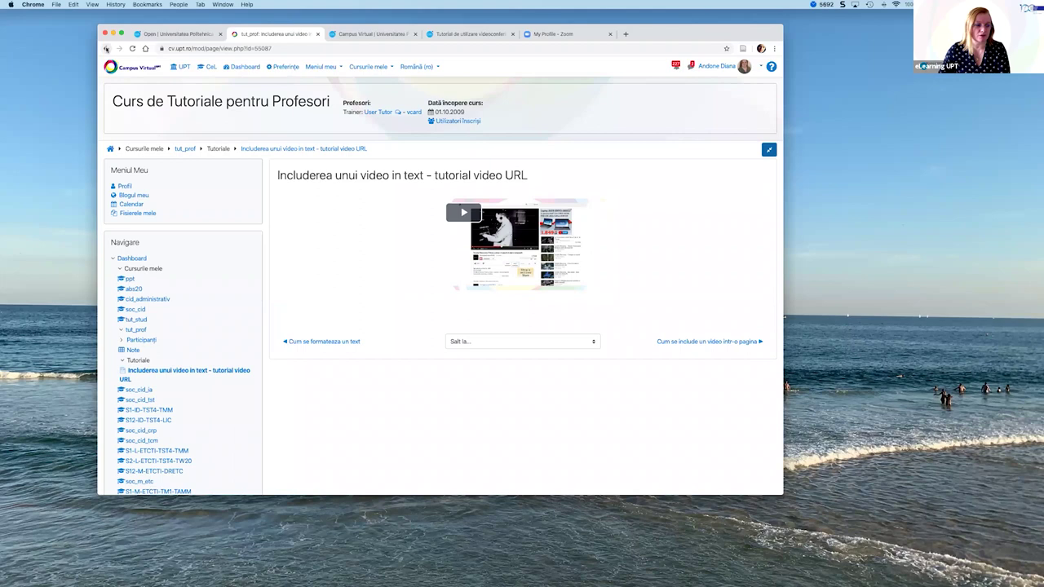
key("super+bracketleft")
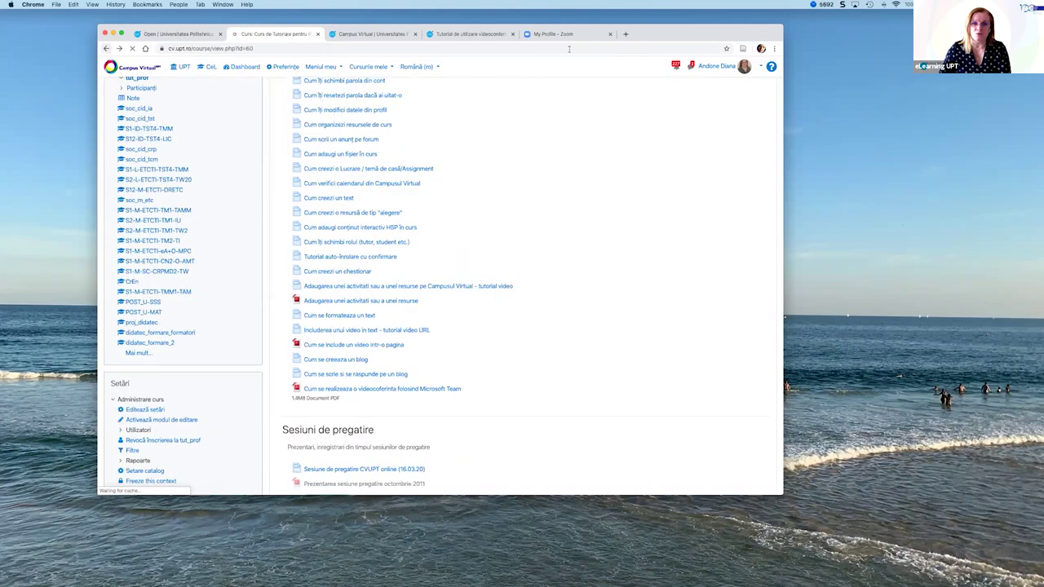
Switch to the Zoom website and open the account's profile page from the Zoom home page.
left_click(563, 34)
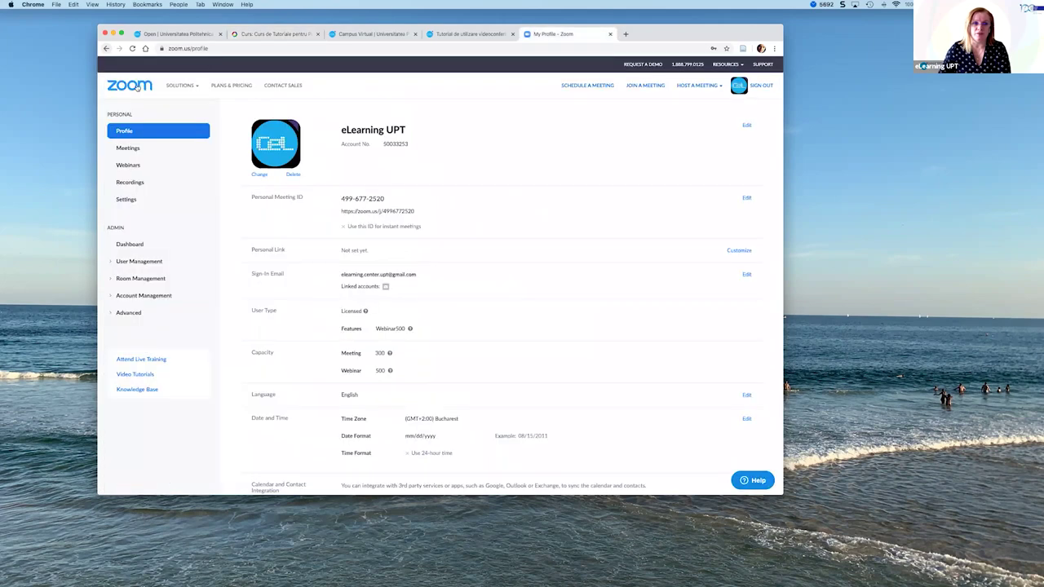
left_click(764, 90)
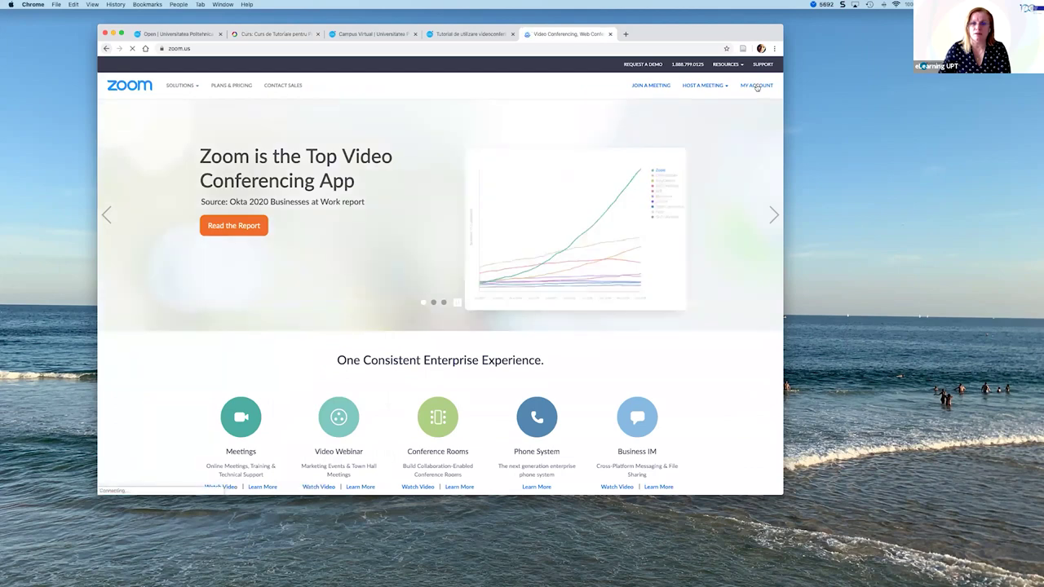
left_click(756, 87)
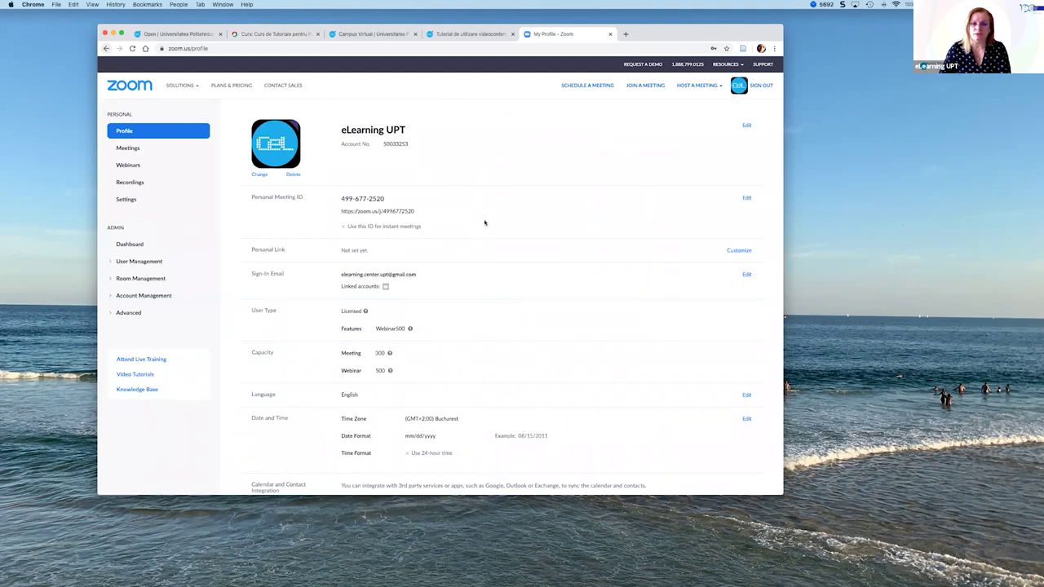
Review the Zoom profile details, including the personal meeting ID, user type, capacity, language and time settings.
scroll(456, 223, "down", 3)
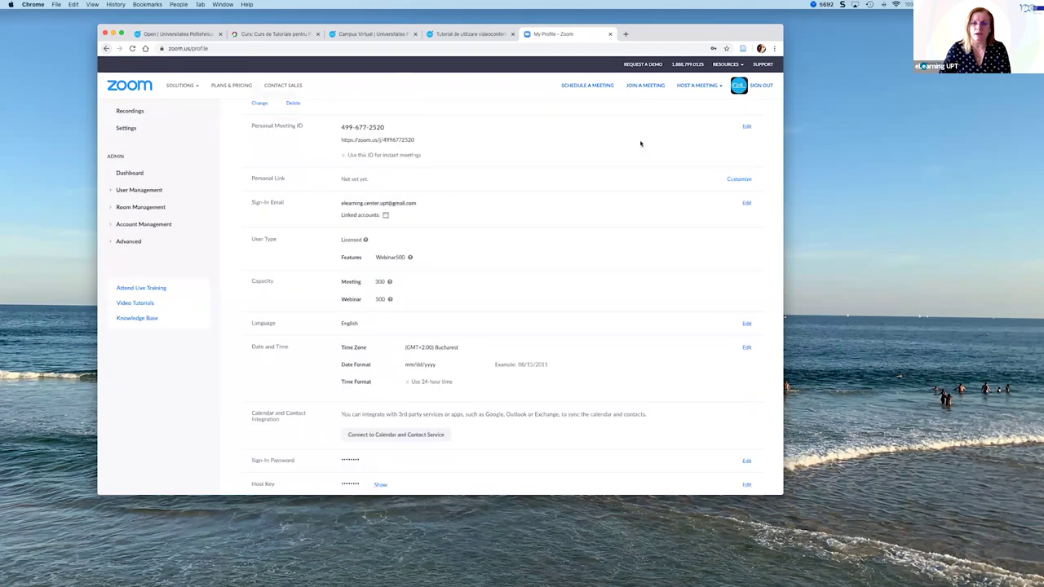
scroll(636, 143, "up", 3)
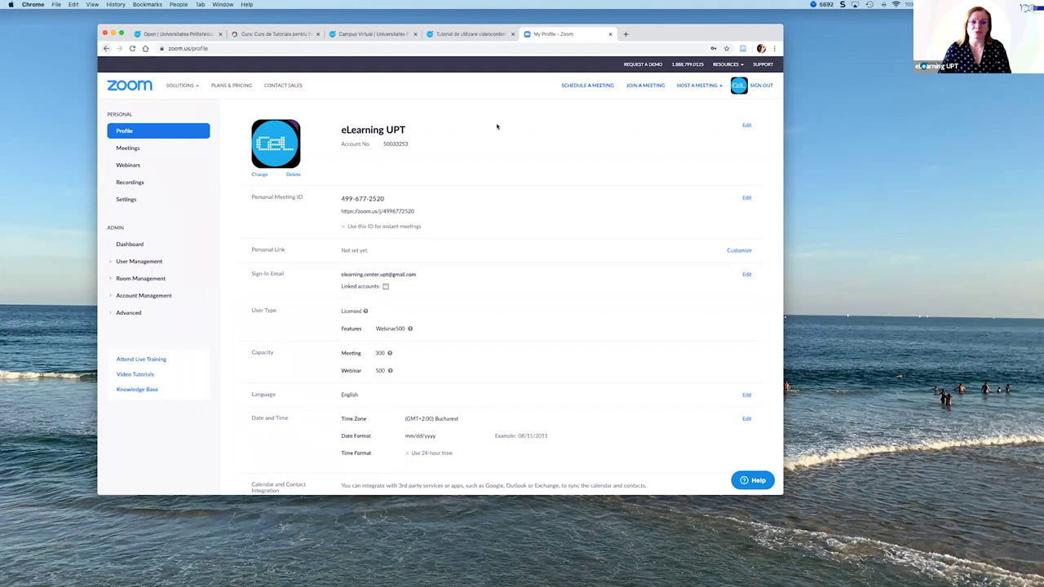
mouse_move(180, 85)
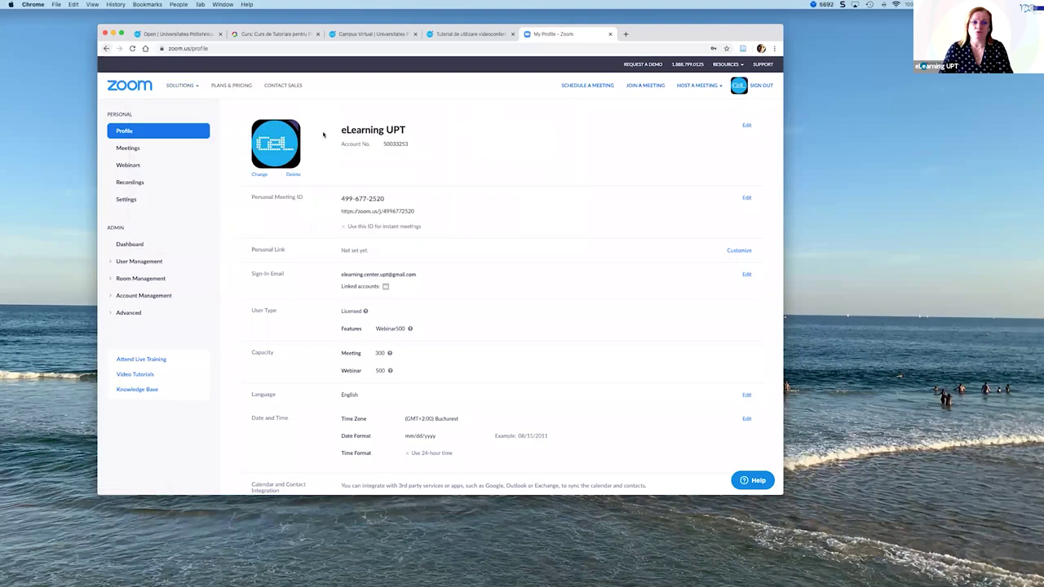
scroll(478, 175, "down", 1)
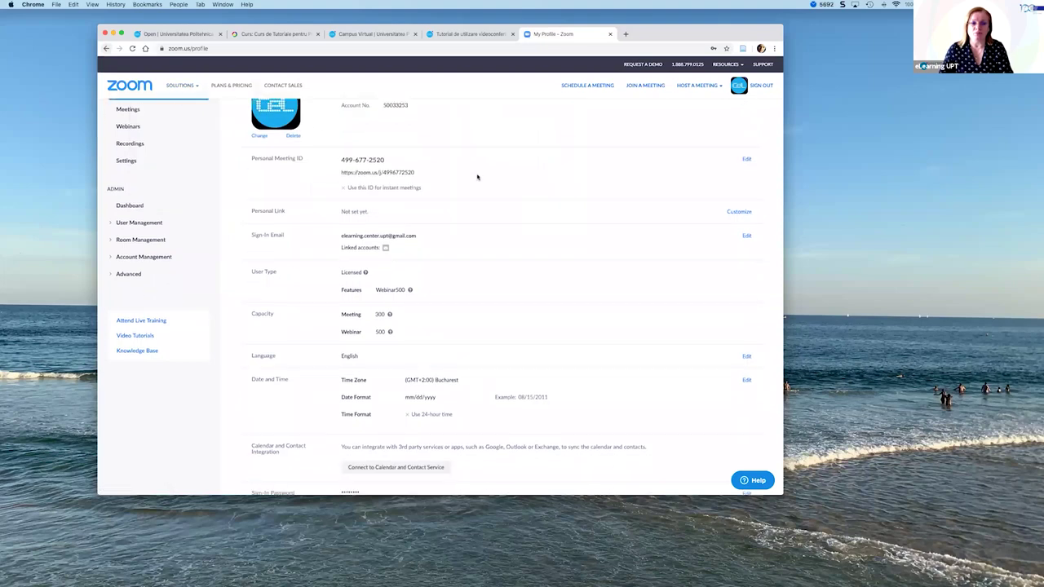
scroll(473, 179, "down", 1)
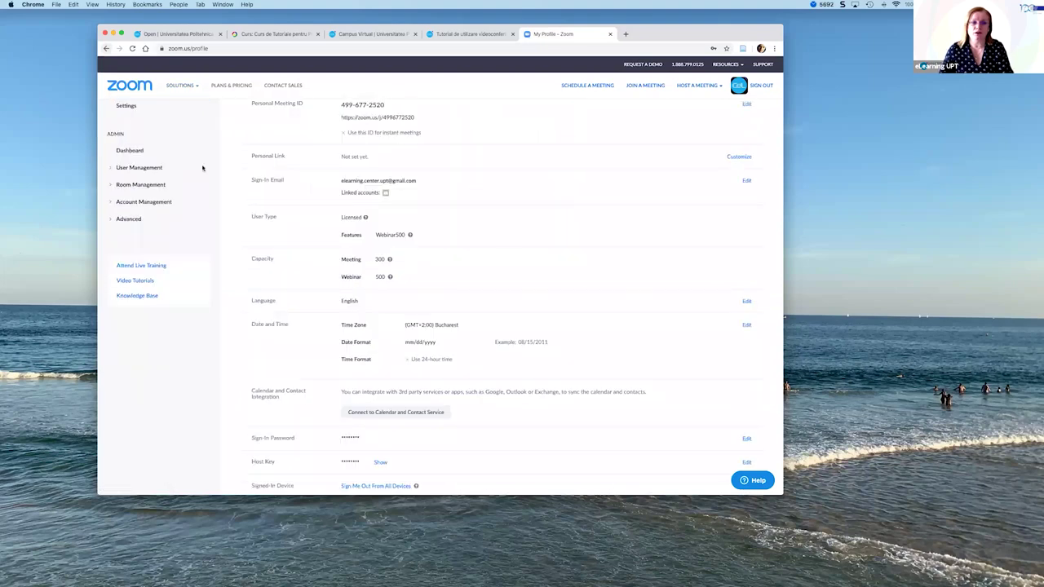
scroll(522, 292, "up", 1)
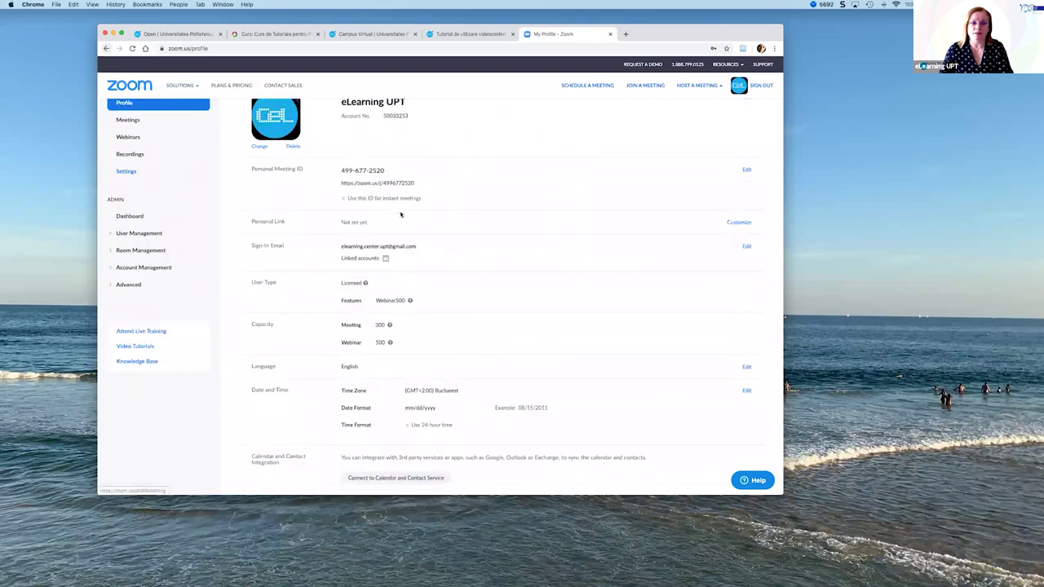
Start scheduling a new Zoom meeting with the topic "curs 1803".
left_click(128, 122)
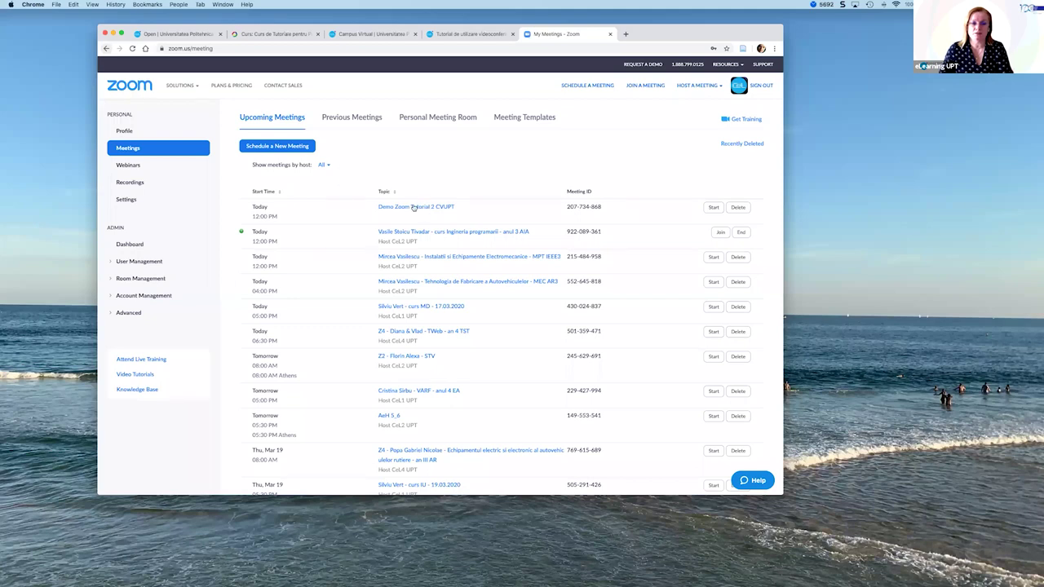
left_click(281, 147)
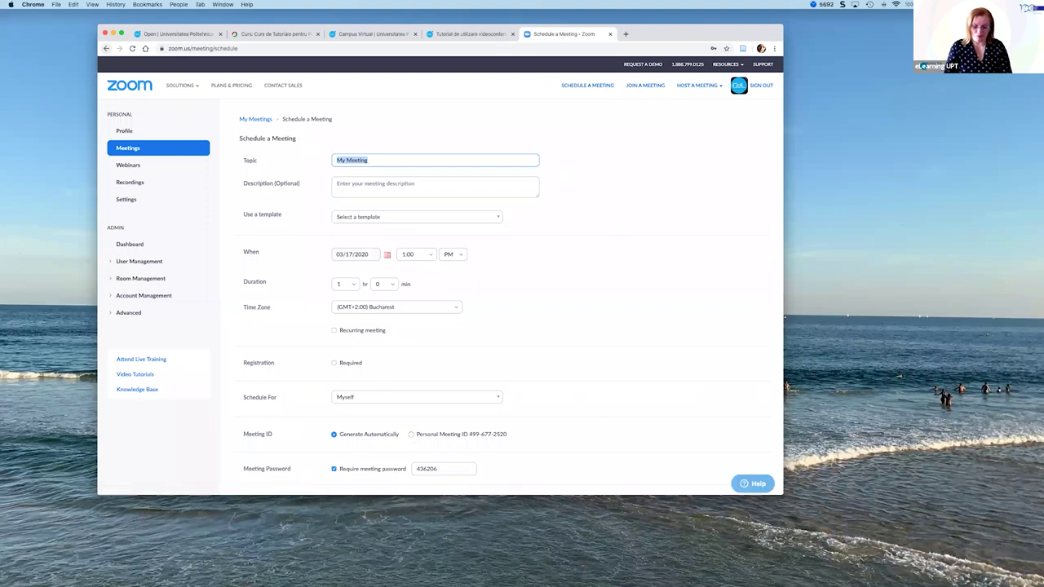
type("C")
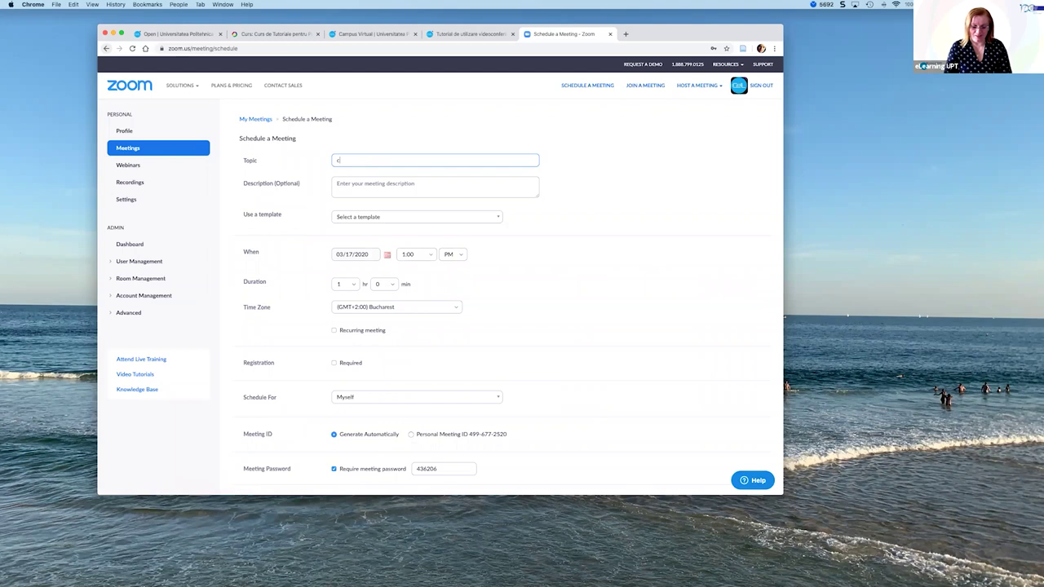
type("urs 1803")
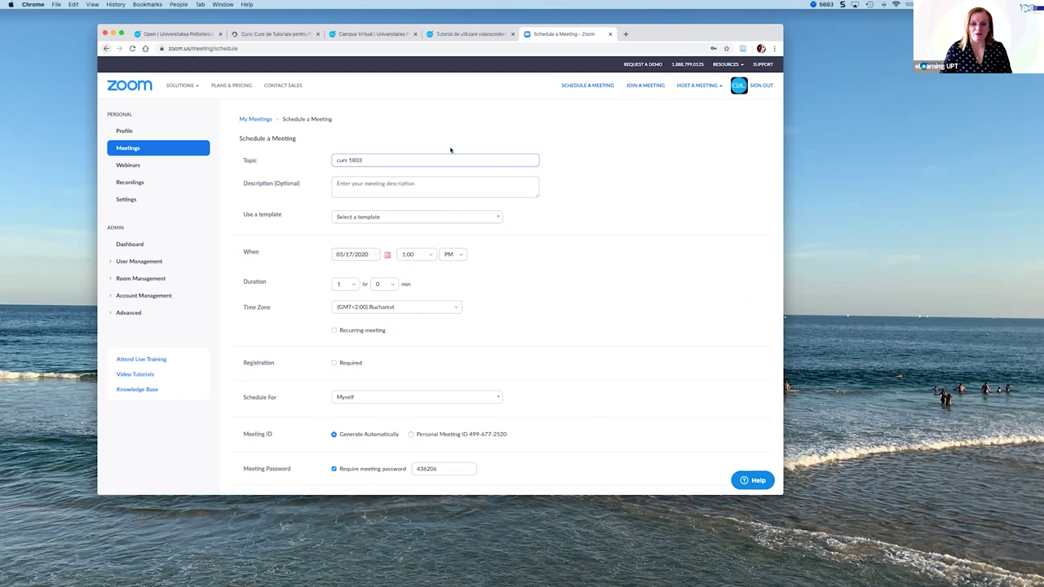
Check the available meeting templates, leaving the new meeting without a template.
scroll(450, 150, "down", 1)
left_click(390, 199)
scroll(381, 197, "down", 2)
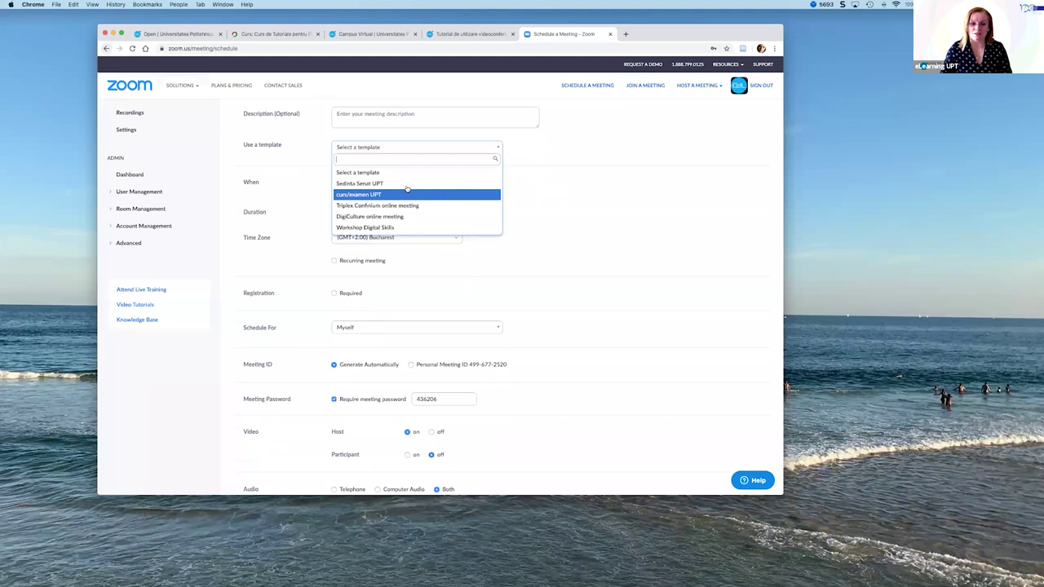
key("Up")
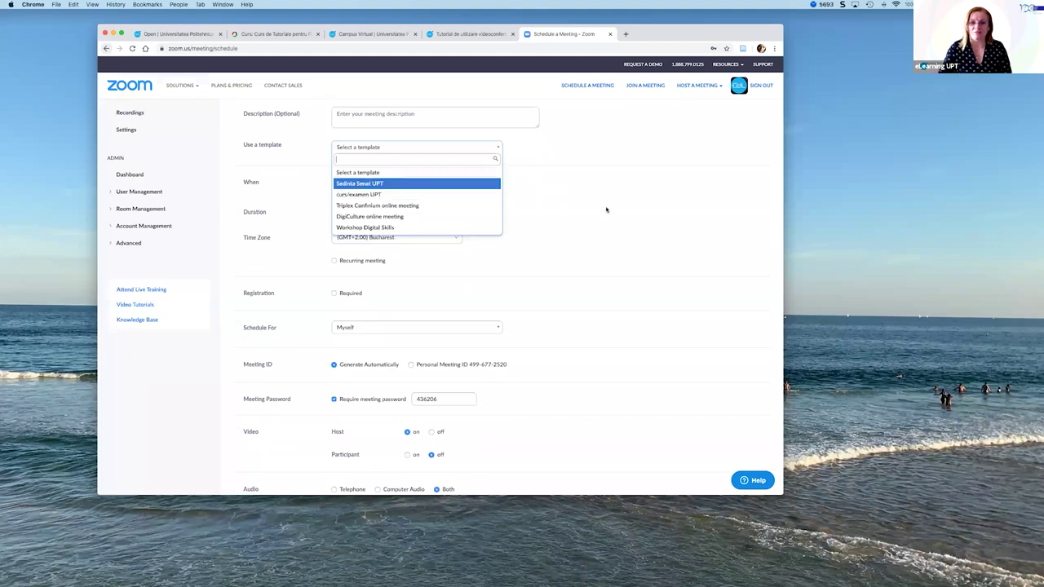
left_click(481, 172)
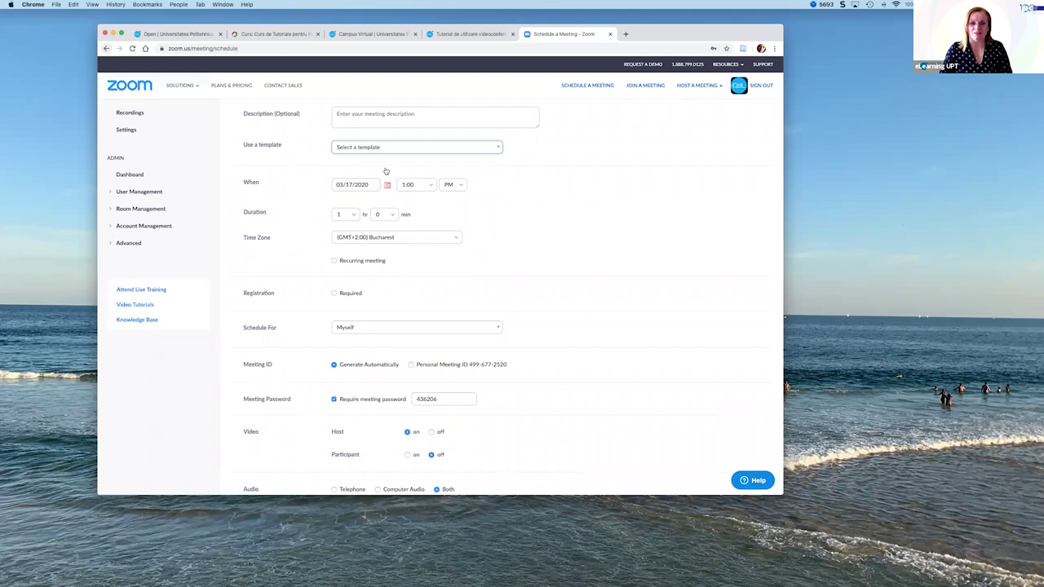
Set the meeting's start to 03/18/2020 at 12:00 PM.
scroll(383, 173, "down", 1)
key("Tab")
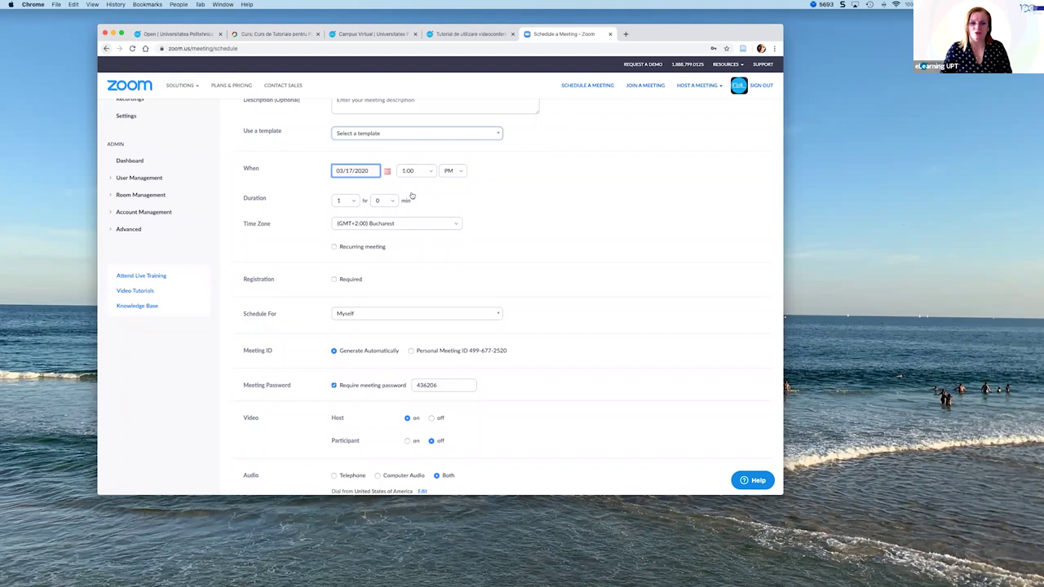
key("Down")
left_click(371, 221)
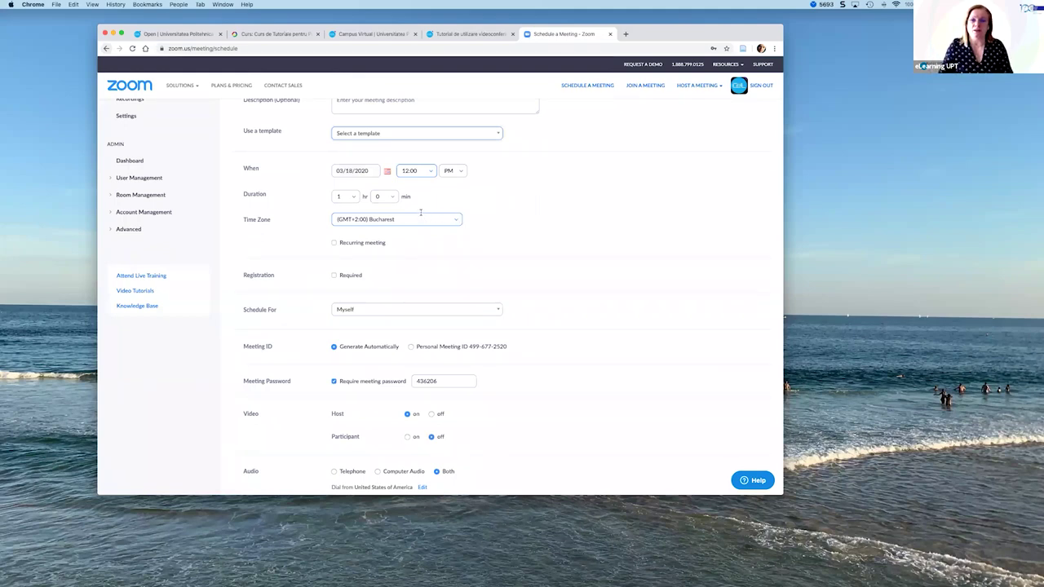
Set the meeting's duration to 1 hour 30 minutes.
left_click(351, 198)
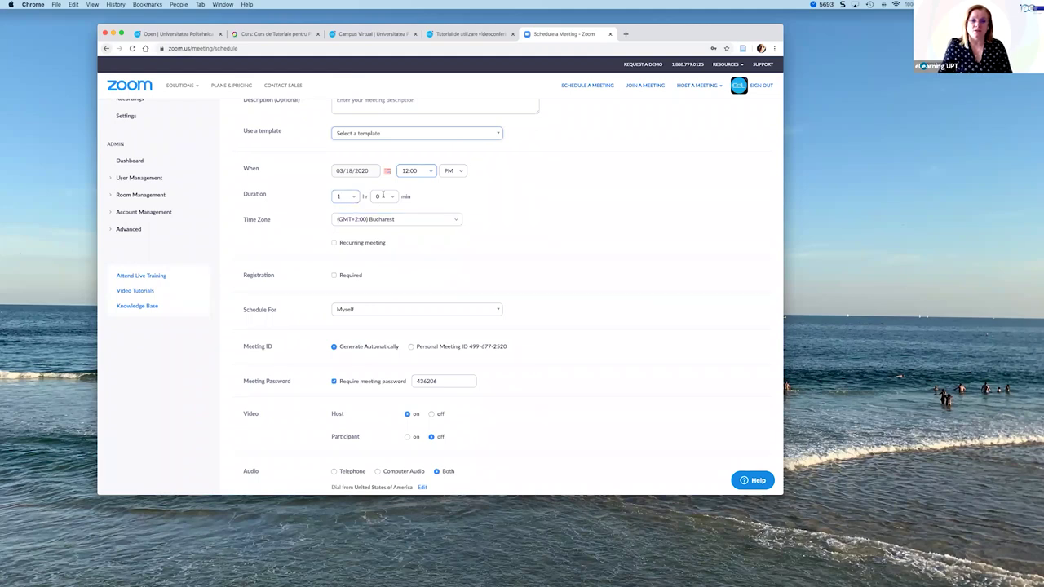
left_click(355, 200)
left_click(393, 199)
key("Down")
key("Down")
key("Return")
scroll(497, 231, "down", 2)
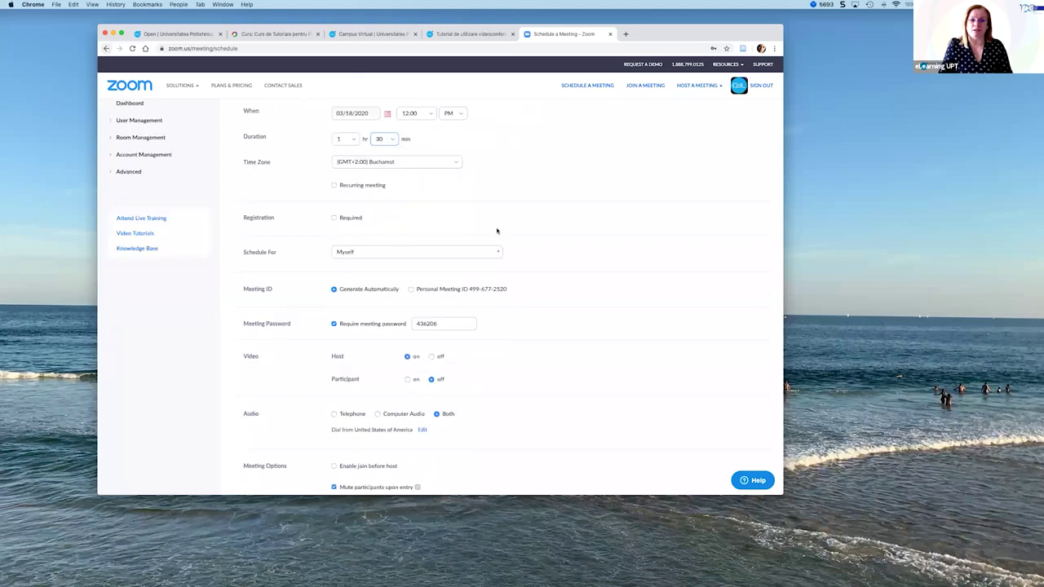
Turn off the meeting password requirement and review the video, audio and meeting options for the new meeting.
scroll(496, 231, "up", 1)
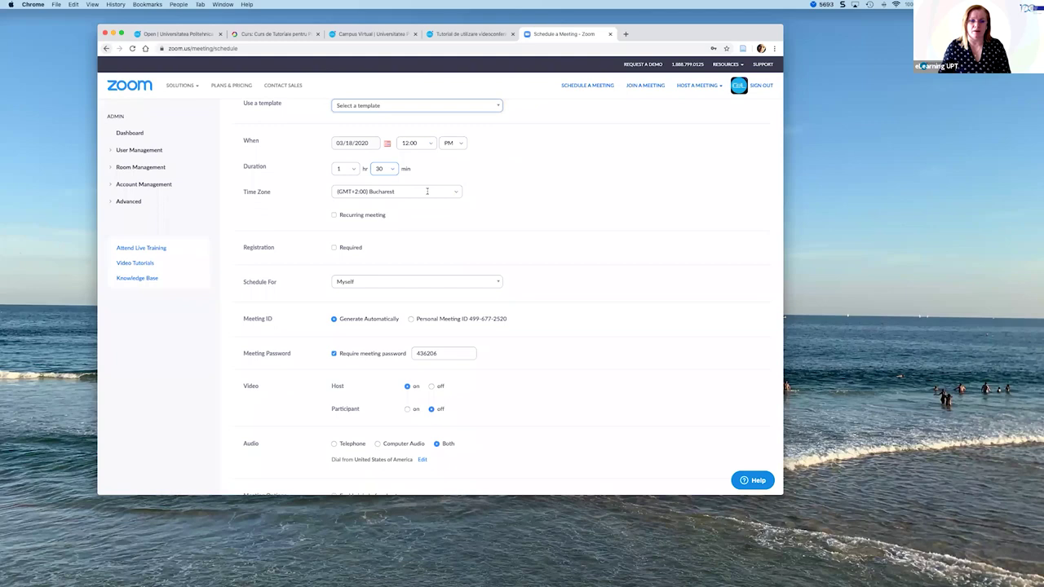
scroll(334, 155, "down", 1)
scroll(334, 154, "down", 3)
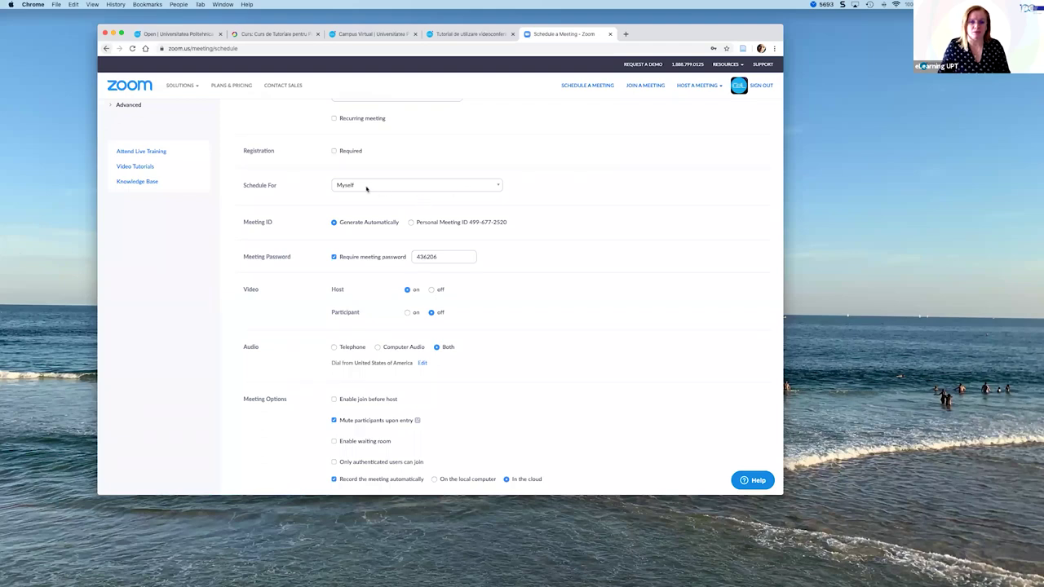
scroll(277, 149, "down", 2)
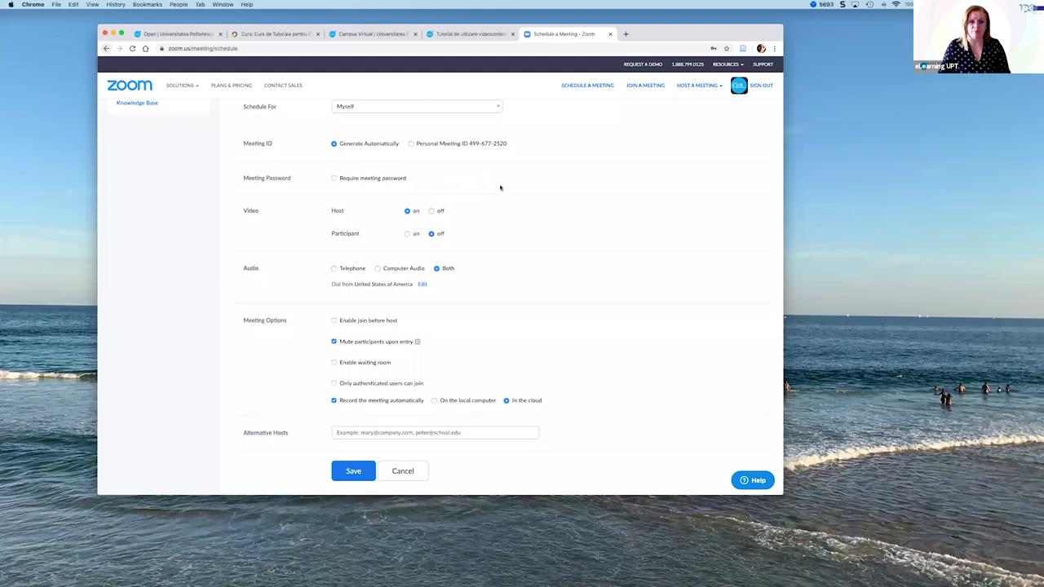
scroll(500, 187, "down", 2)
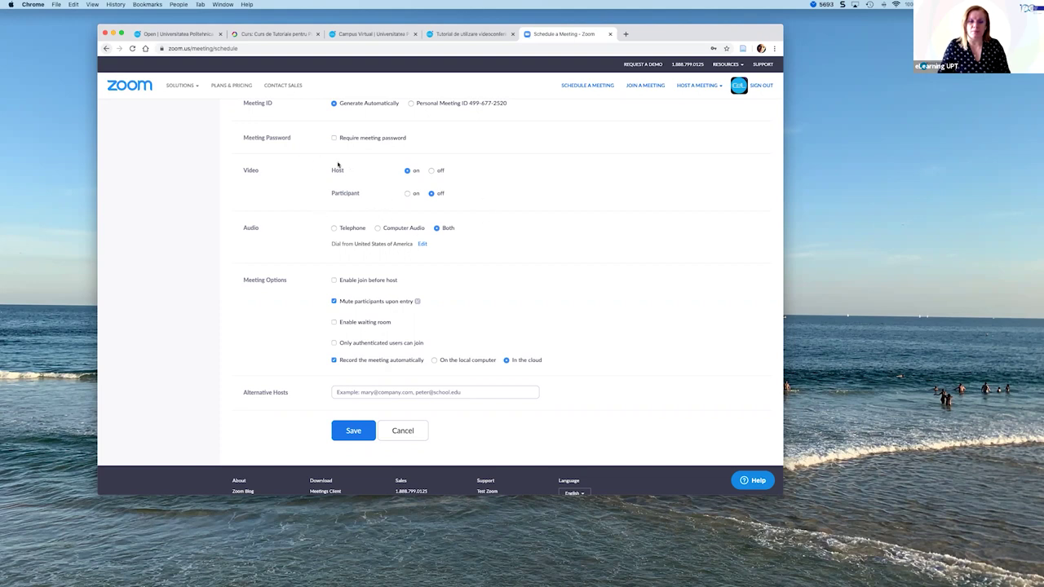
scroll(527, 202, "down", 1)
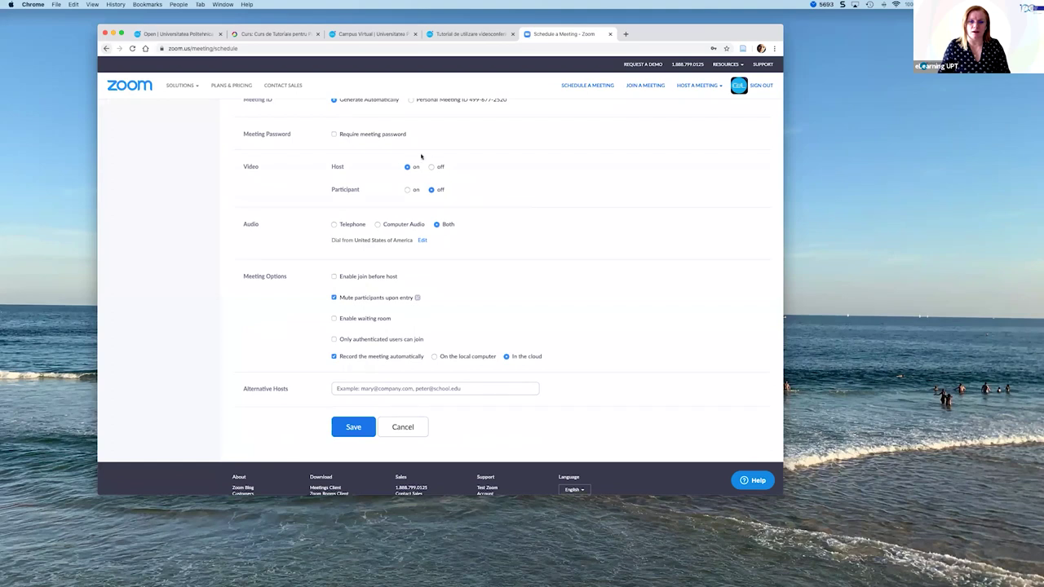
scroll(421, 157, "down", 1)
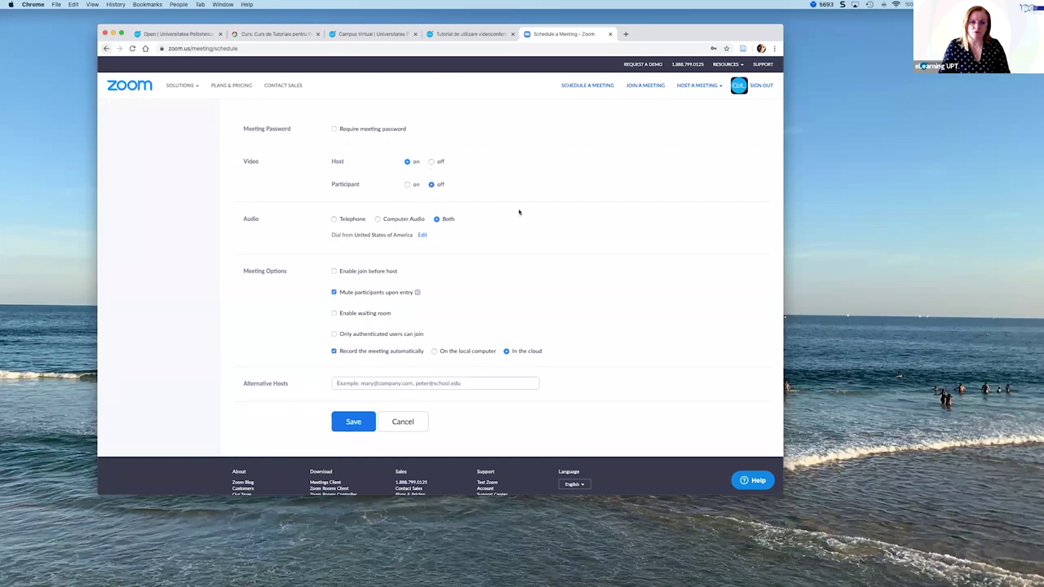
scroll(519, 212, "down", 1)
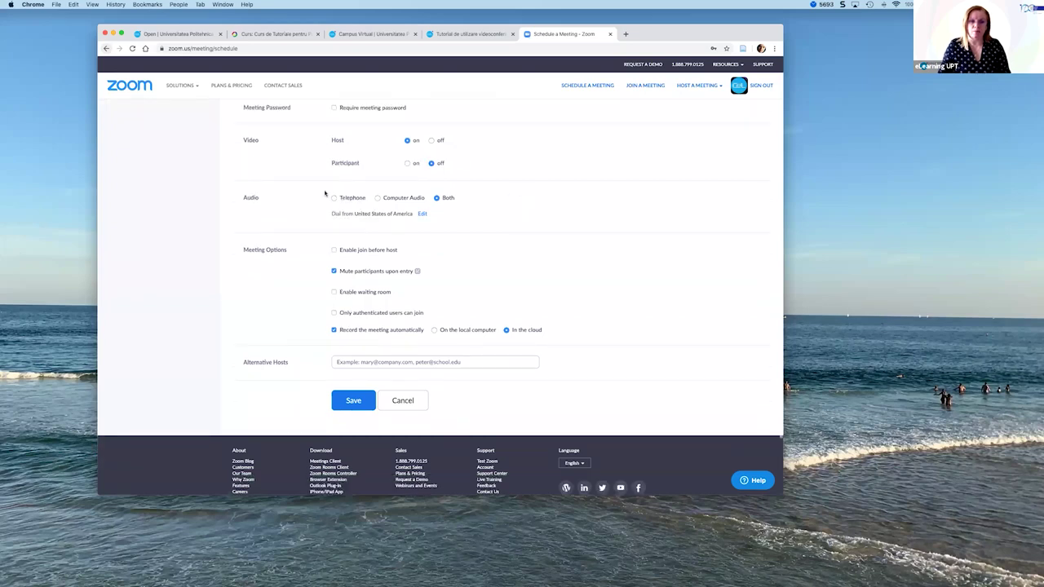
Set the automatic meeting recording to be stored on the local computer and save the meeting.
scroll(421, 215, "down", 1)
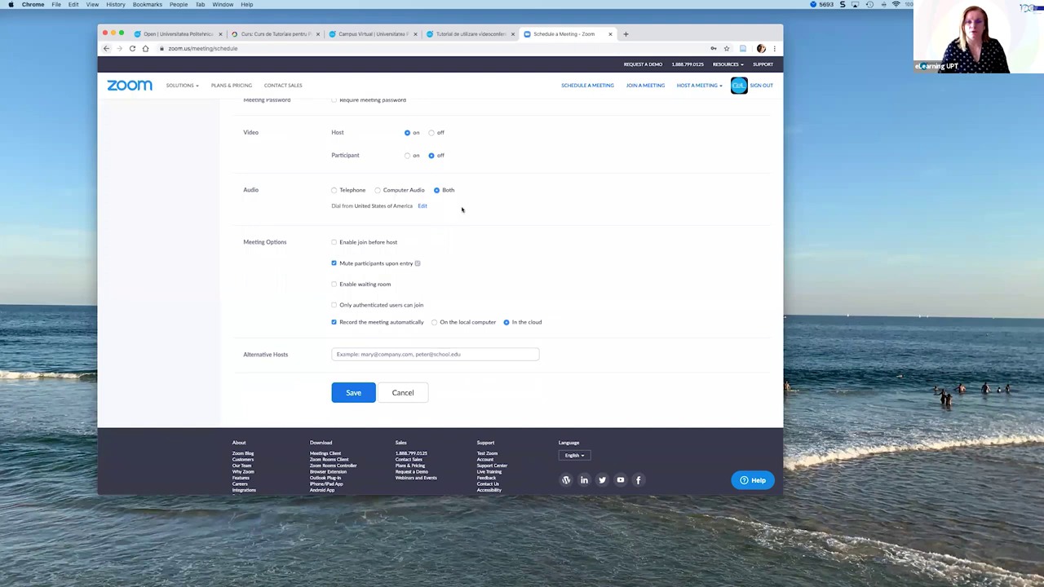
scroll(461, 210, "down", 3)
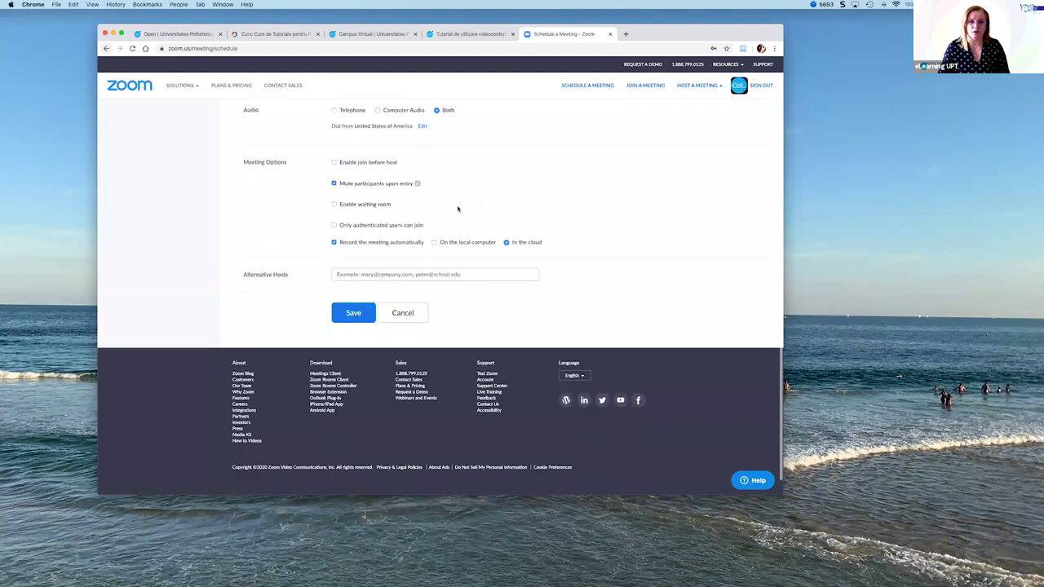
scroll(362, 172, "down", 1)
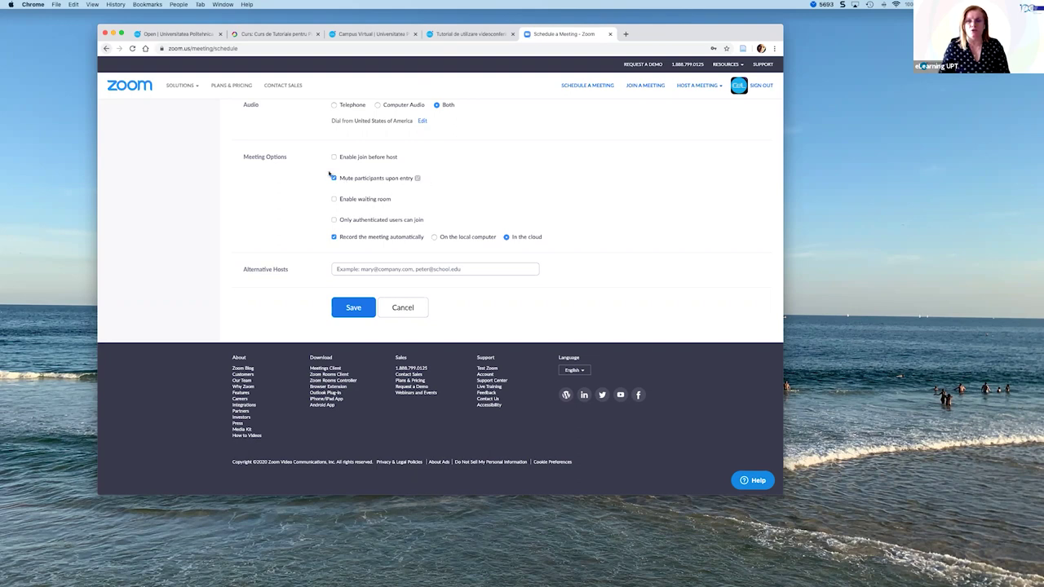
scroll(455, 174, "down", 1)
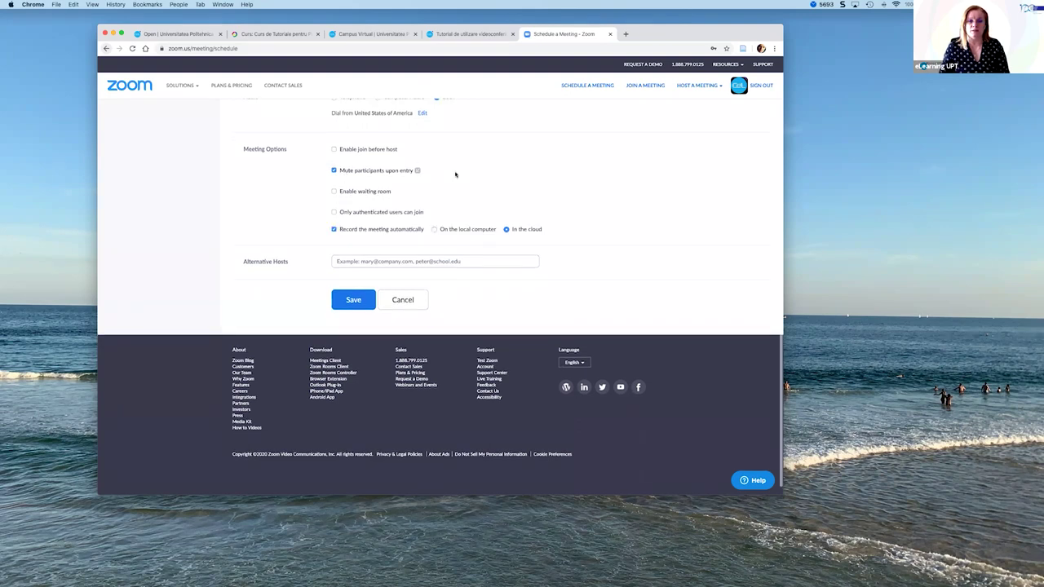
scroll(352, 191, "down", 1)
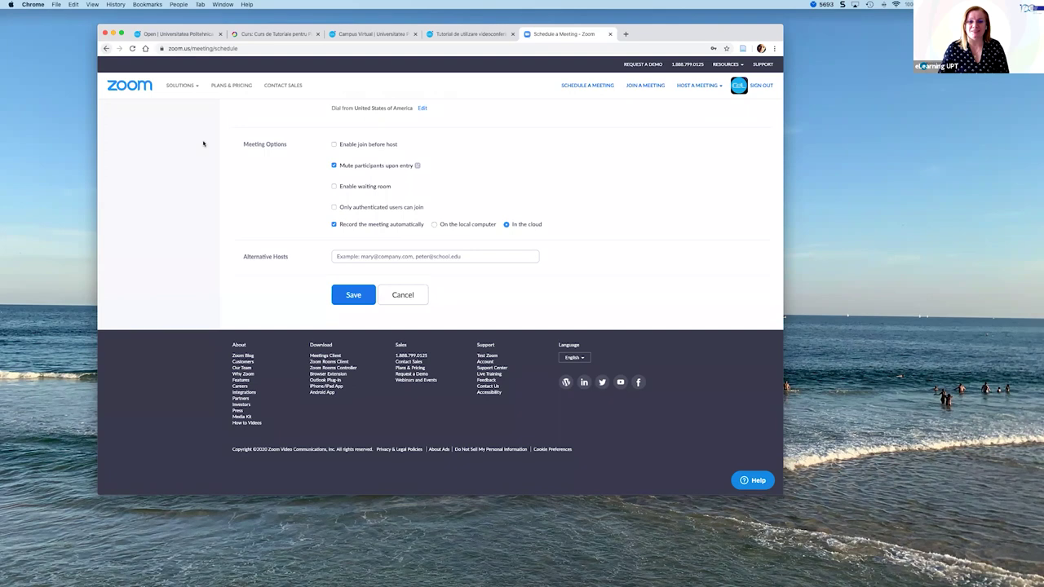
left_click(434, 225)
left_click(359, 295)
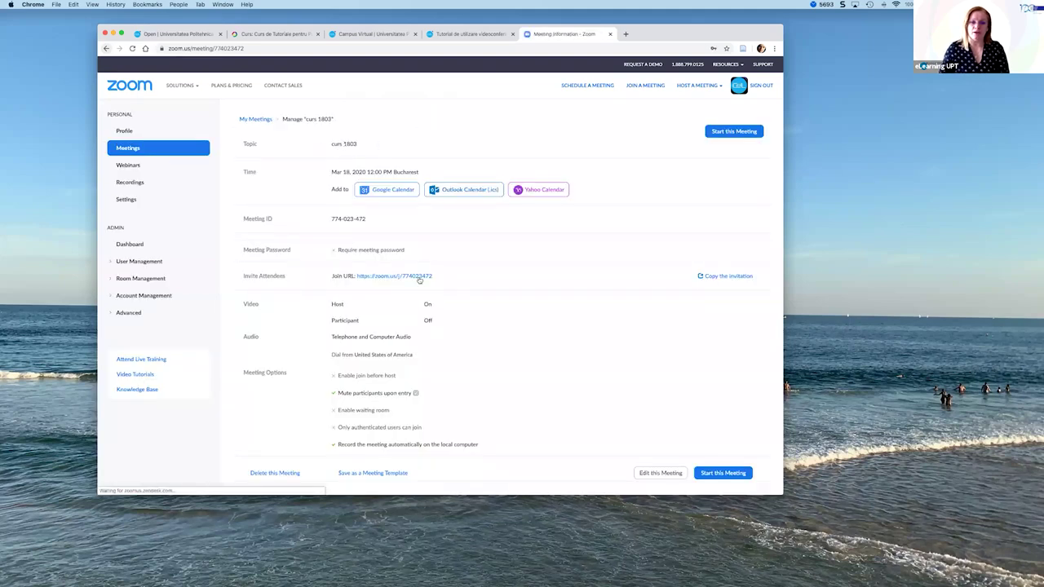
Open the meeting's invitation text and read through the join link and dial-in details.
left_click(734, 275)
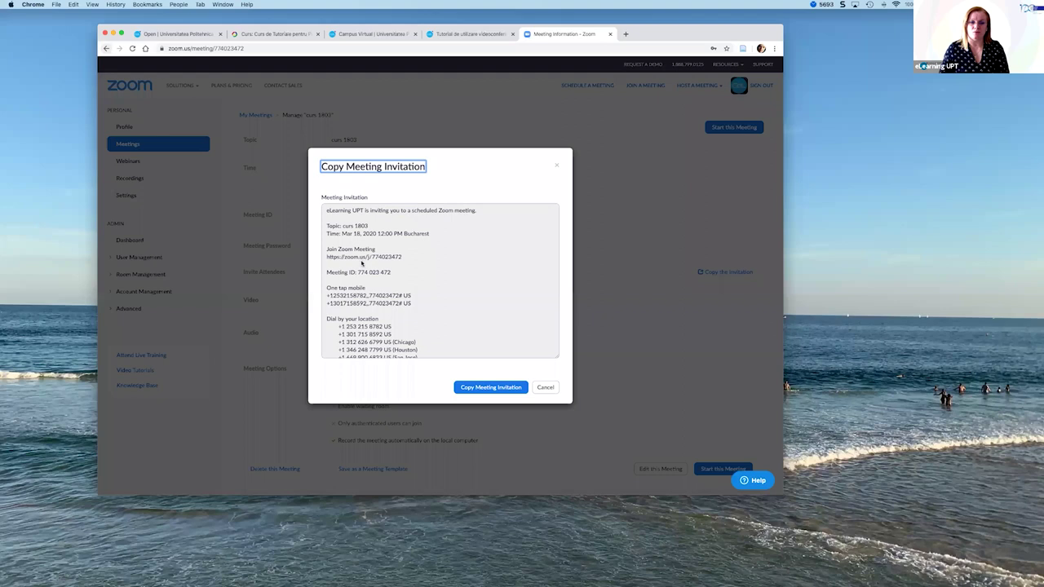
scroll(358, 259, "down", 1)
scroll(382, 257, "up", 1)
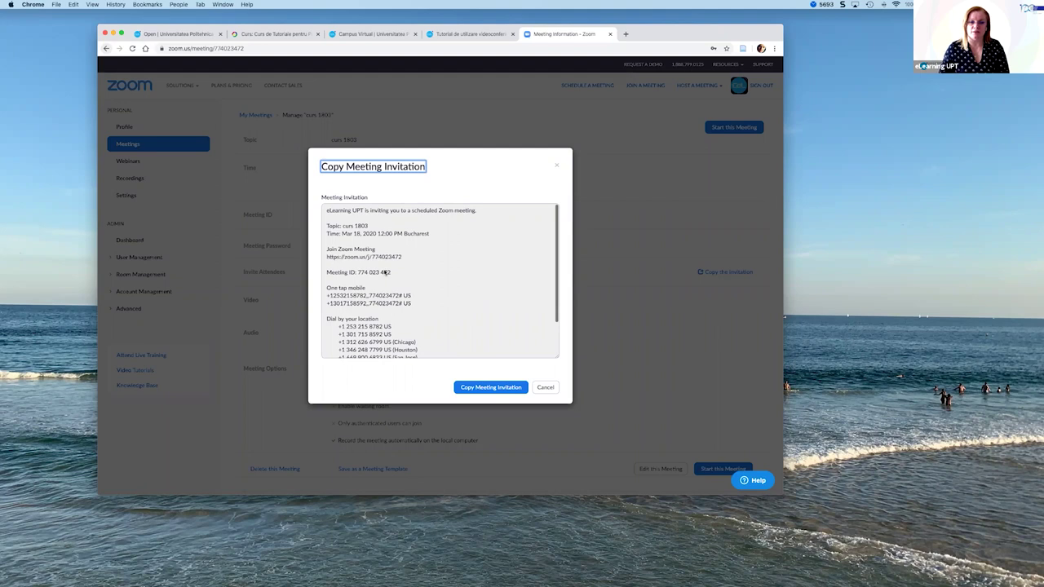
scroll(375, 294, "down", 3)
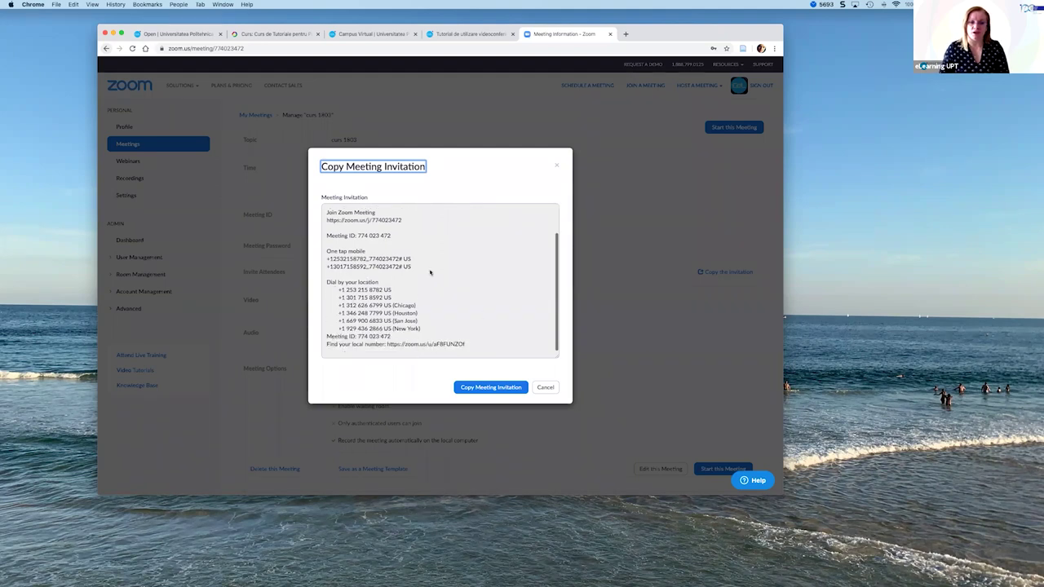
scroll(388, 272, "up", 1)
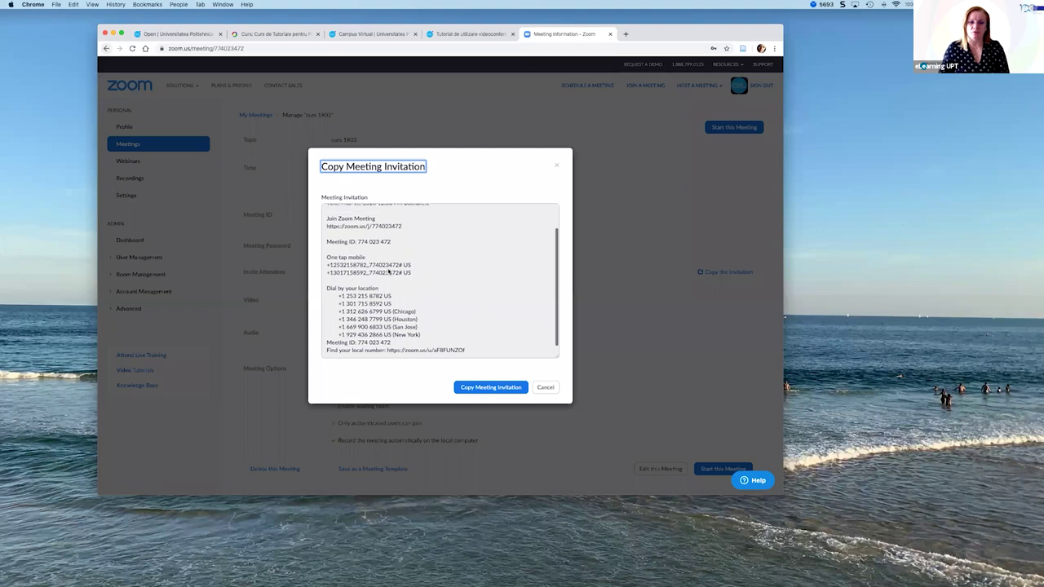
scroll(388, 272, "up", 3)
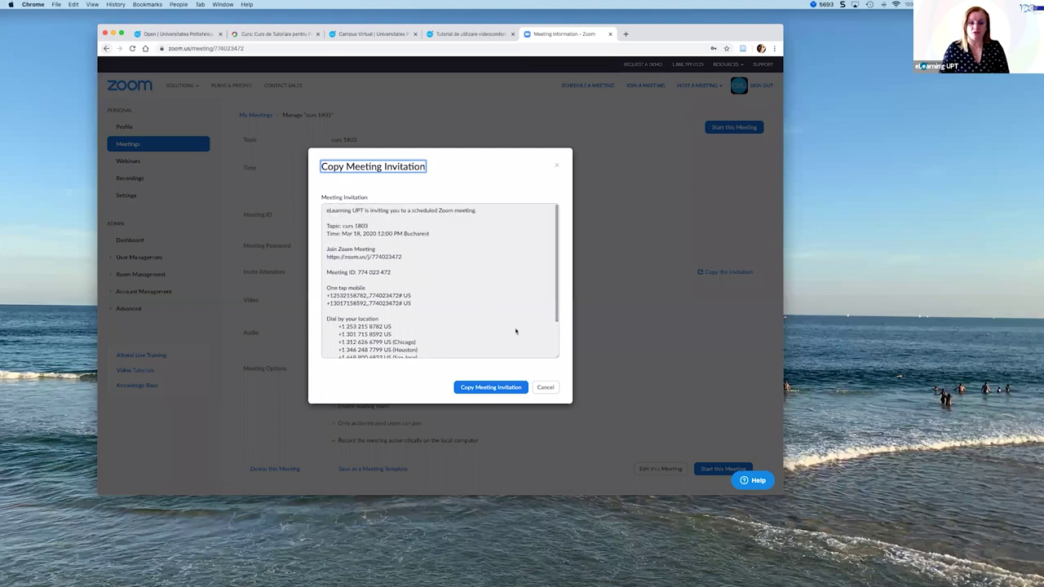
Highlight the topic, time and join link in the invitation text, and close the invitation without copying it.
left_click(405, 234)
left_click(437, 236, "shift")
left_click(499, 337)
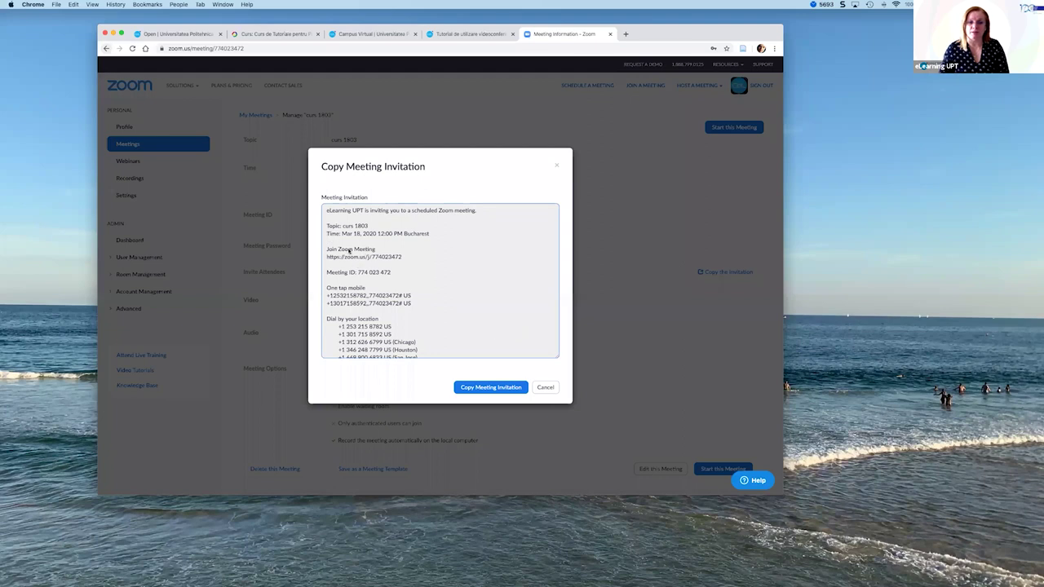
left_click_drag(329, 227, 402, 261)
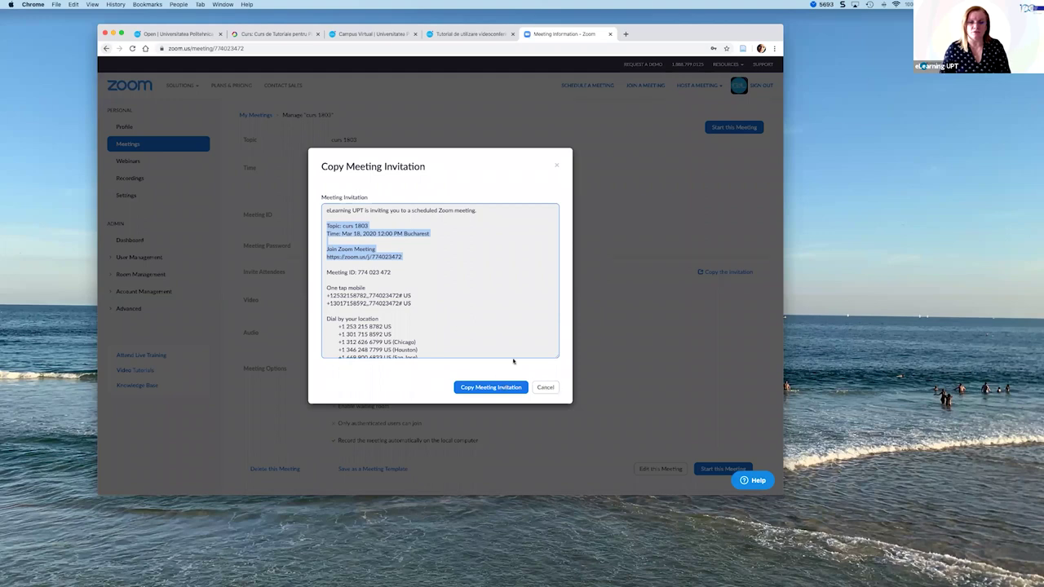
key("Escape")
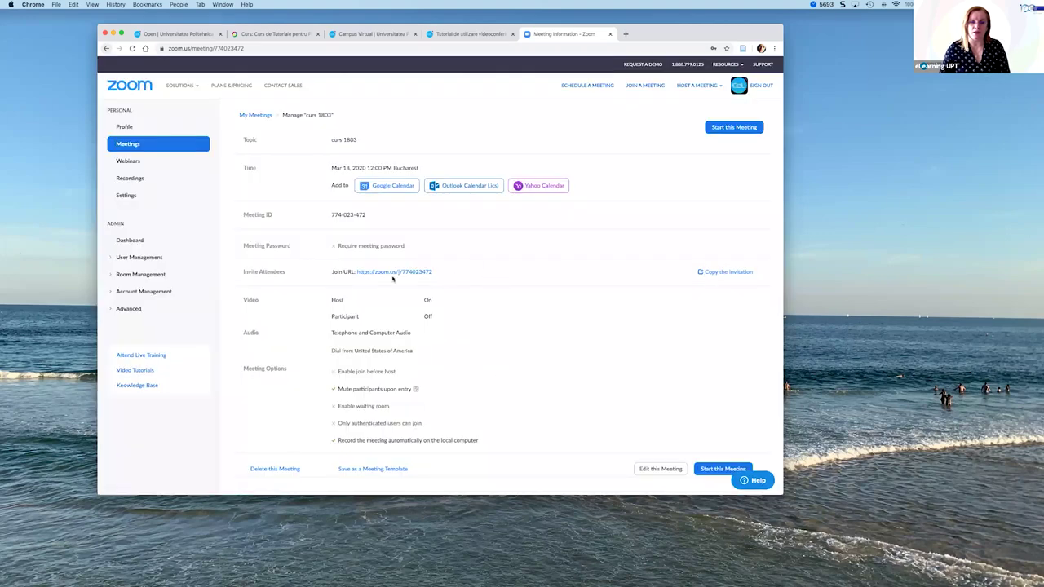
Highlight the join URL on the saved meeting's page and review its video, audio and meeting options.
triple_click(362, 274)
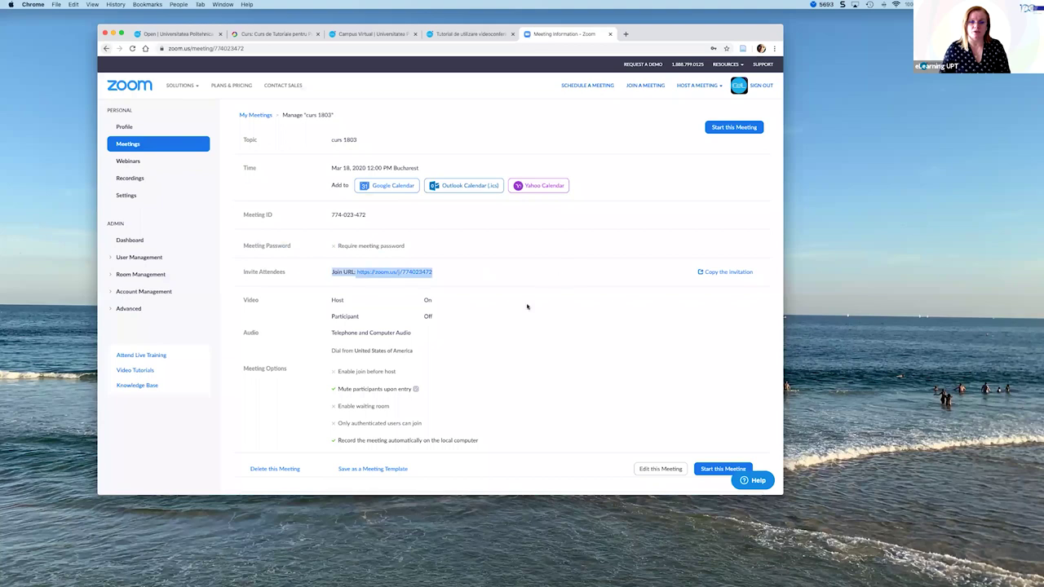
scroll(526, 310, "down", 1)
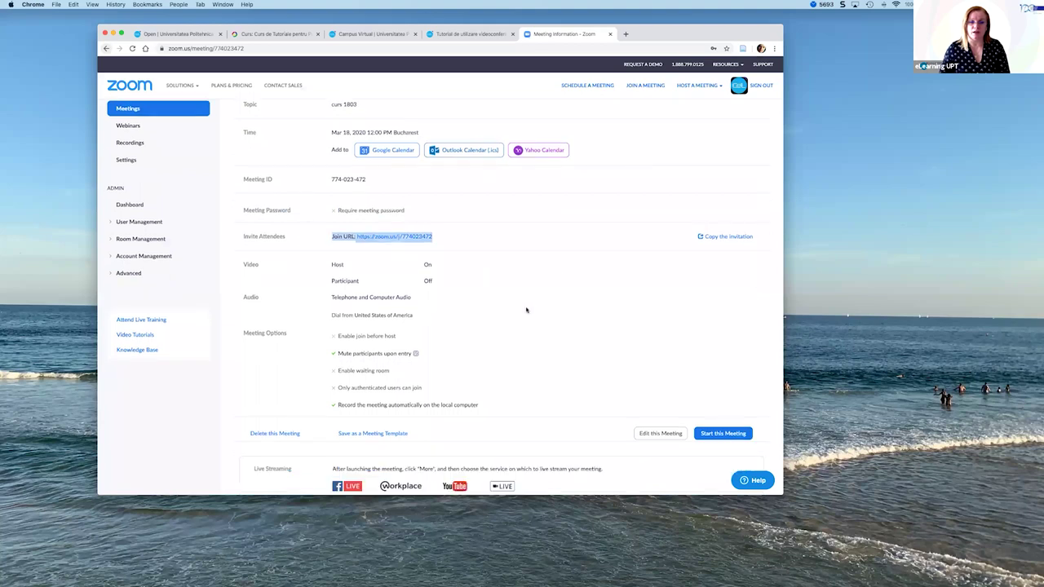
scroll(468, 241, "down", 1)
left_click(524, 253)
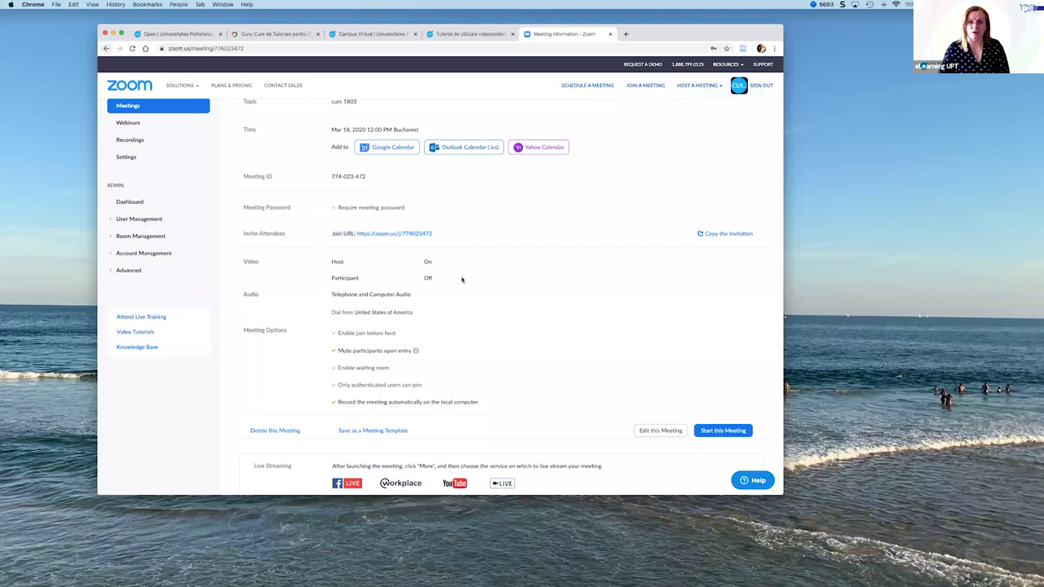
scroll(464, 280, "up", 1)
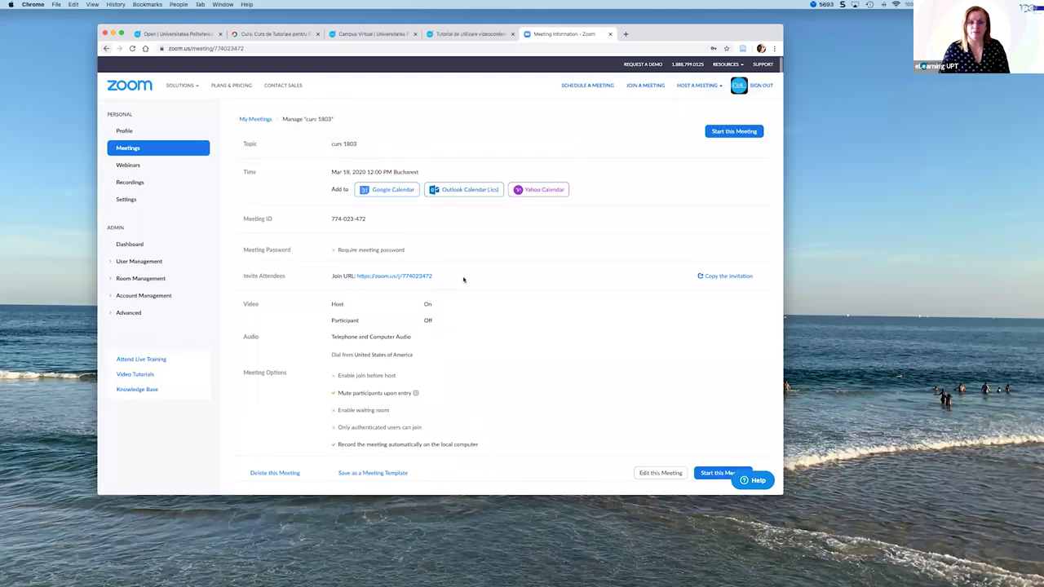
scroll(590, 342, "down", 2)
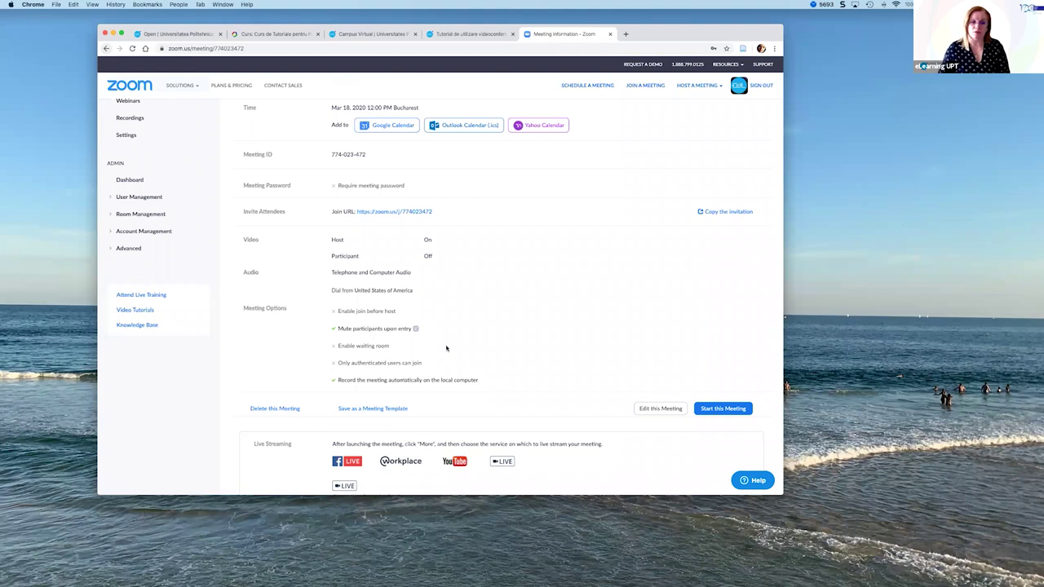
scroll(446, 348, "up", 1)
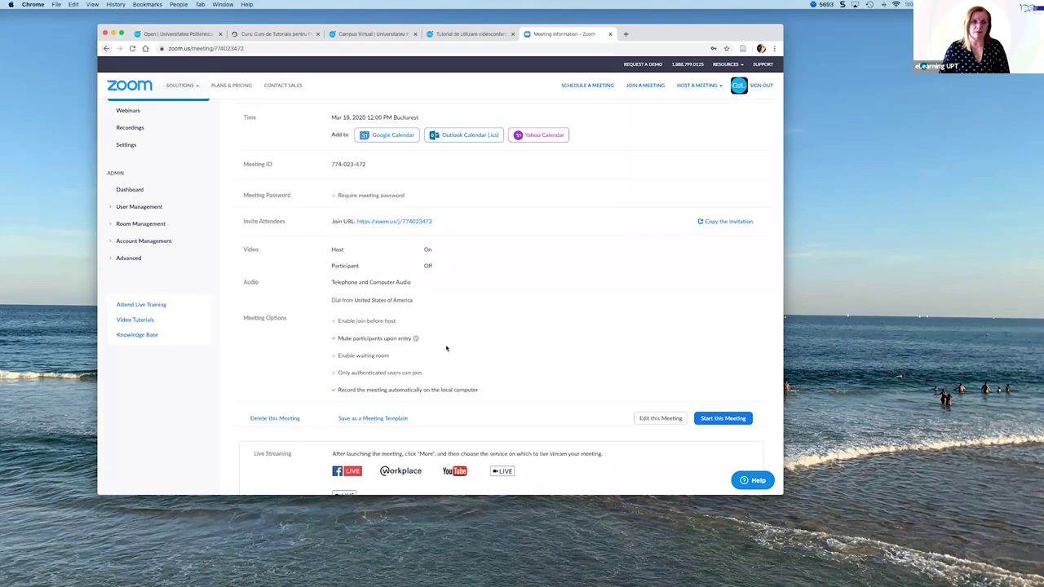
scroll(410, 275, "up", 3)
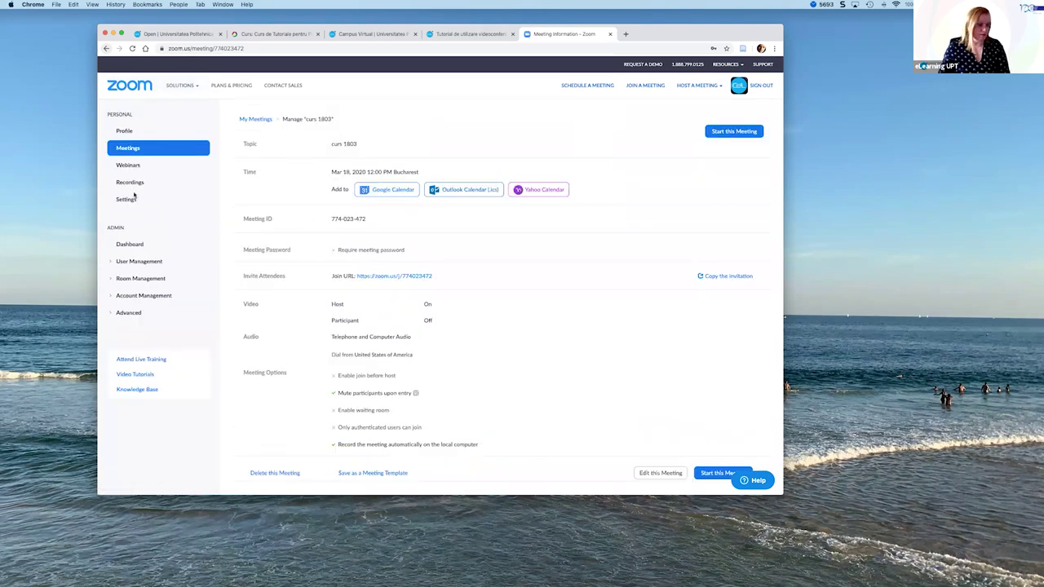
Open the list of scheduled meetings, start a meeting from it and allow the browser to launch the Zoom application.
left_click(139, 150)
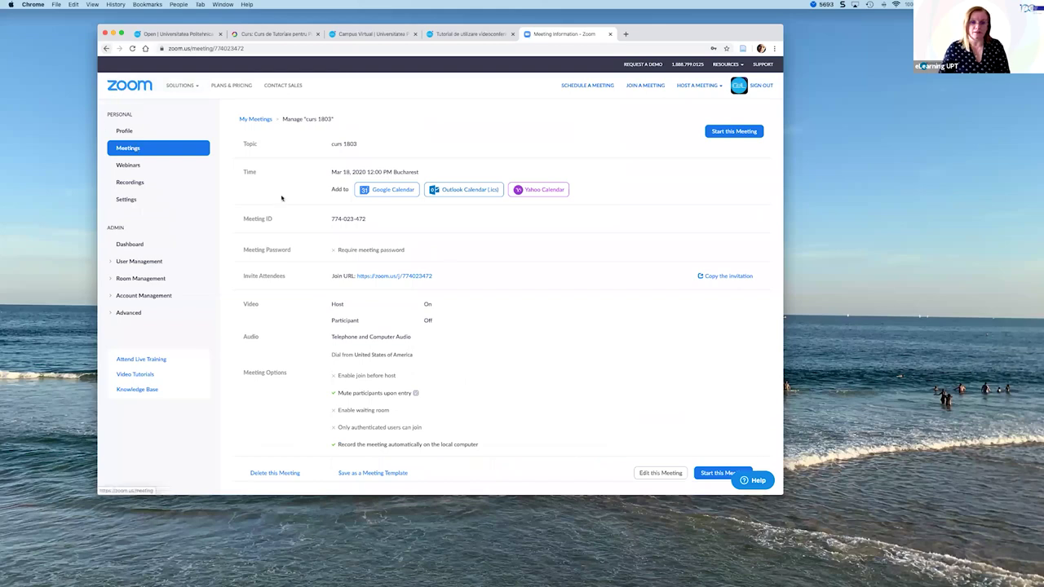
left_click(421, 207)
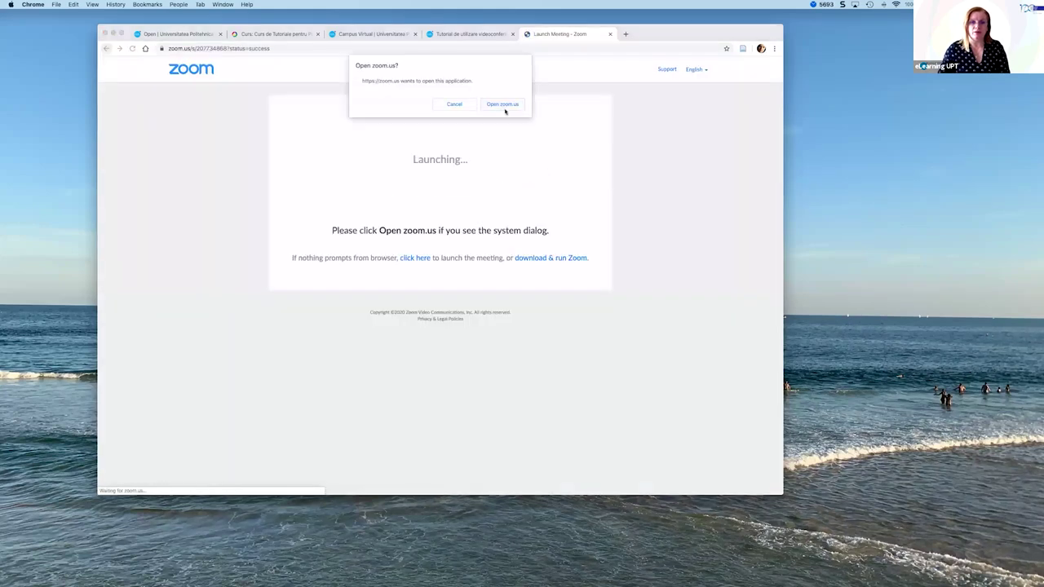
left_click(504, 108)
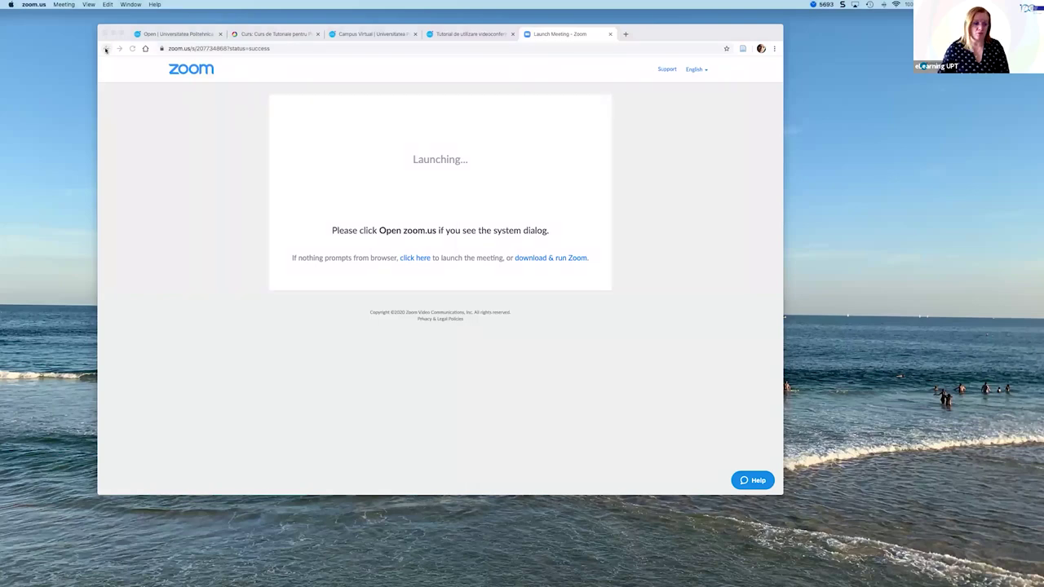
Close the meeting launch page and open zoom.us in a new browser tab.
left_click(610, 34)
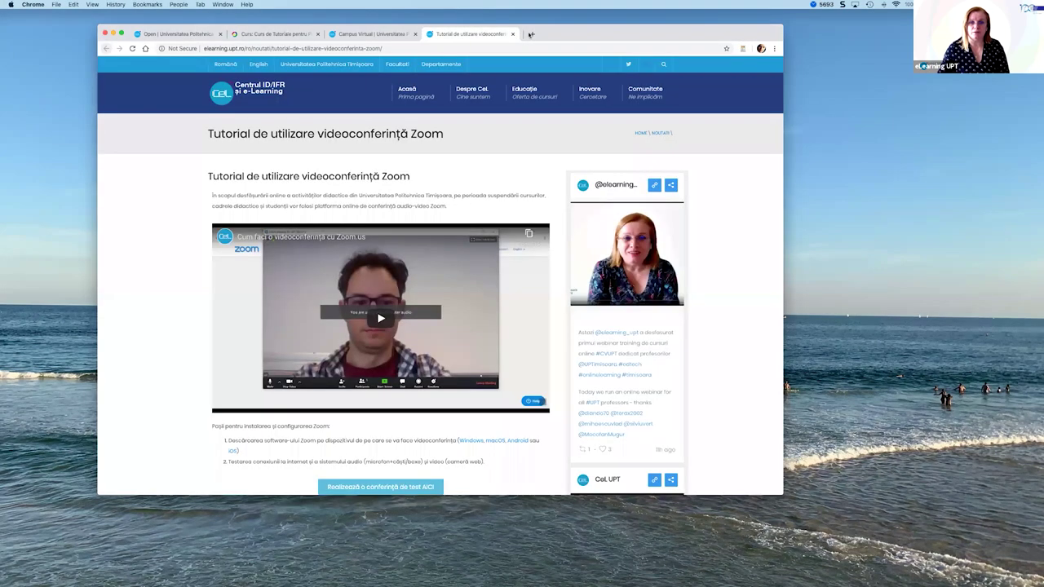
left_click(529, 35)
type("zoom.us")
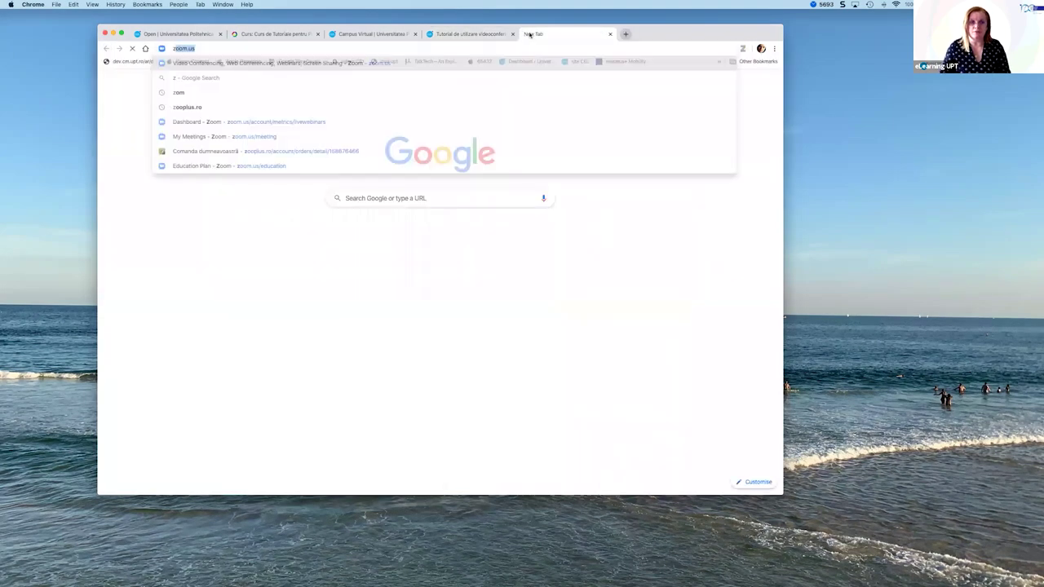
key("Return")
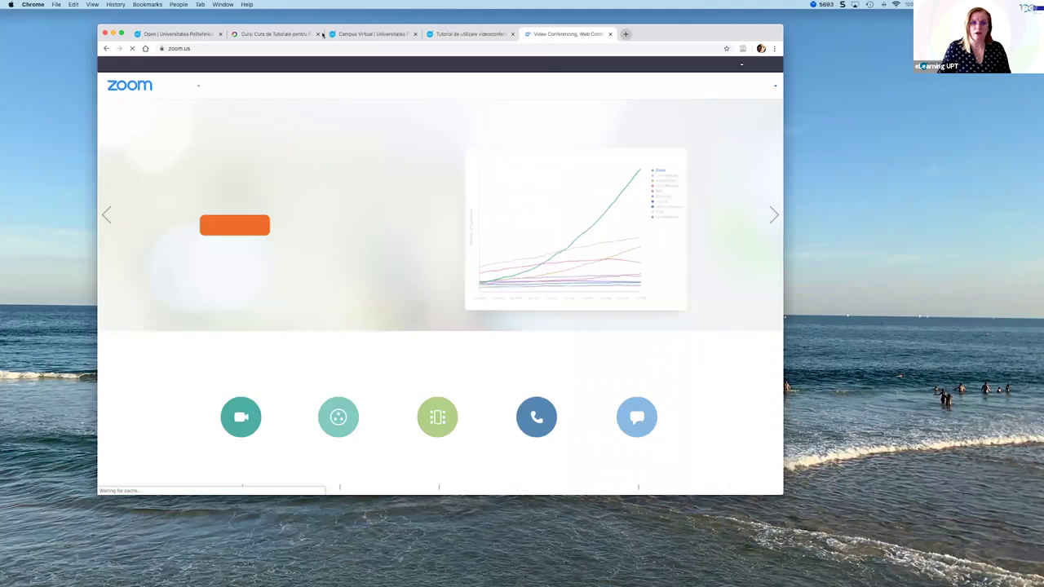
Review the teachers' tutorial course and the Campus Virtual page, and return to the Zoom home page.
left_click(273, 34)
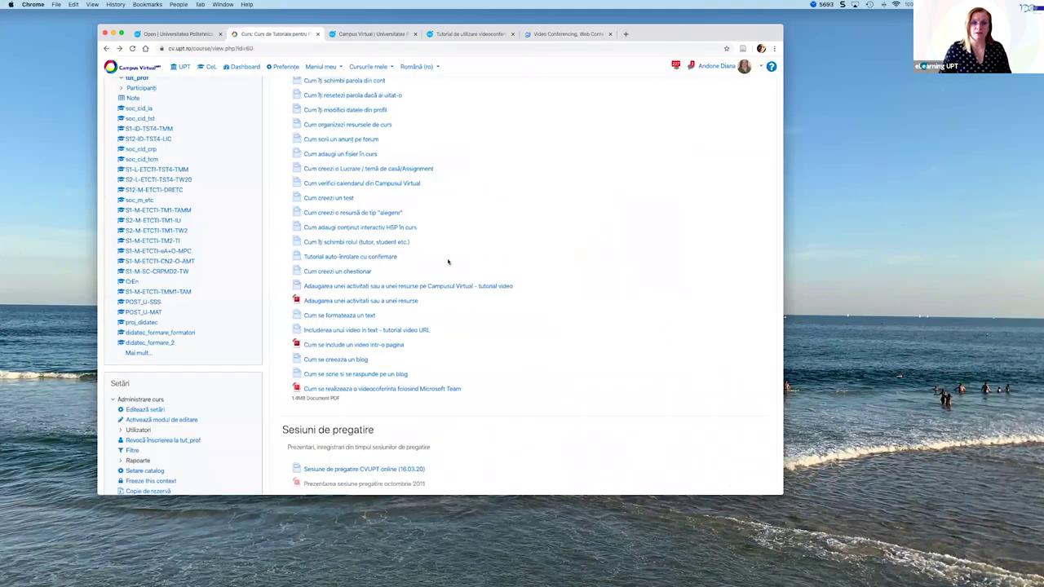
left_click(381, 34)
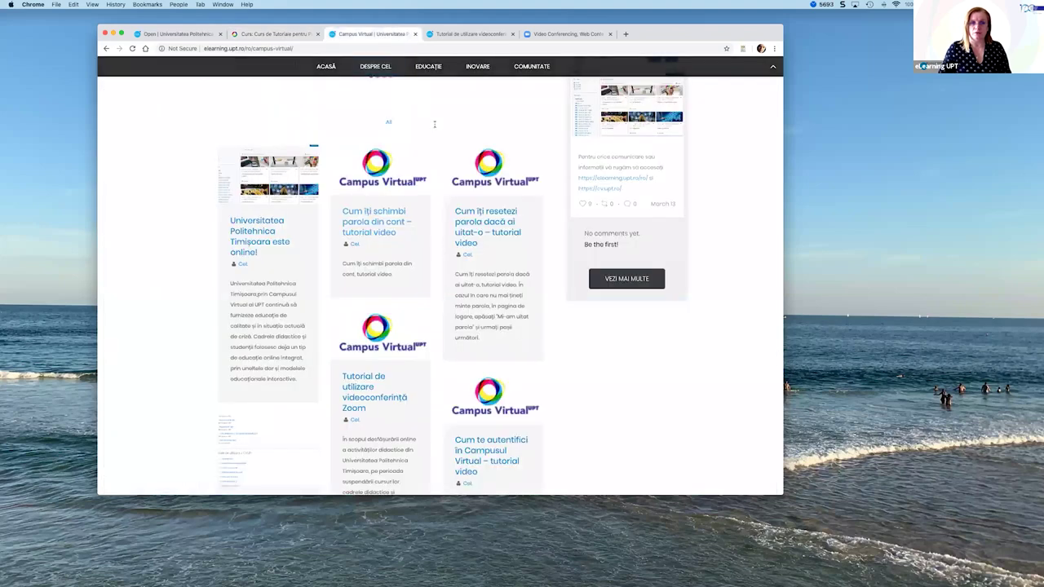
scroll(435, 127, "up", 5)
scroll(435, 127, "up", 4)
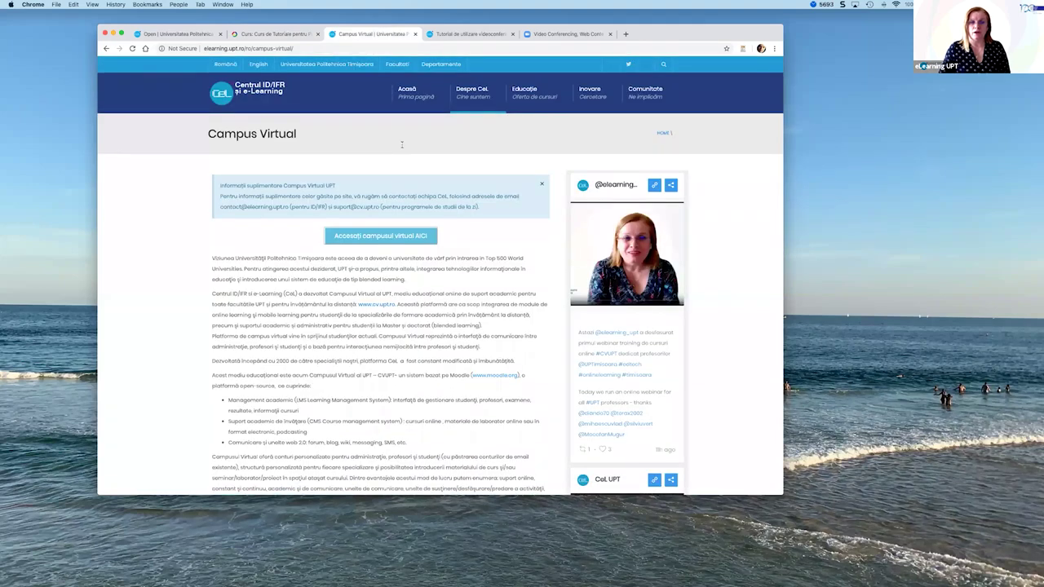
scroll(402, 145, "down", 6)
scroll(480, 143, "down", 10)
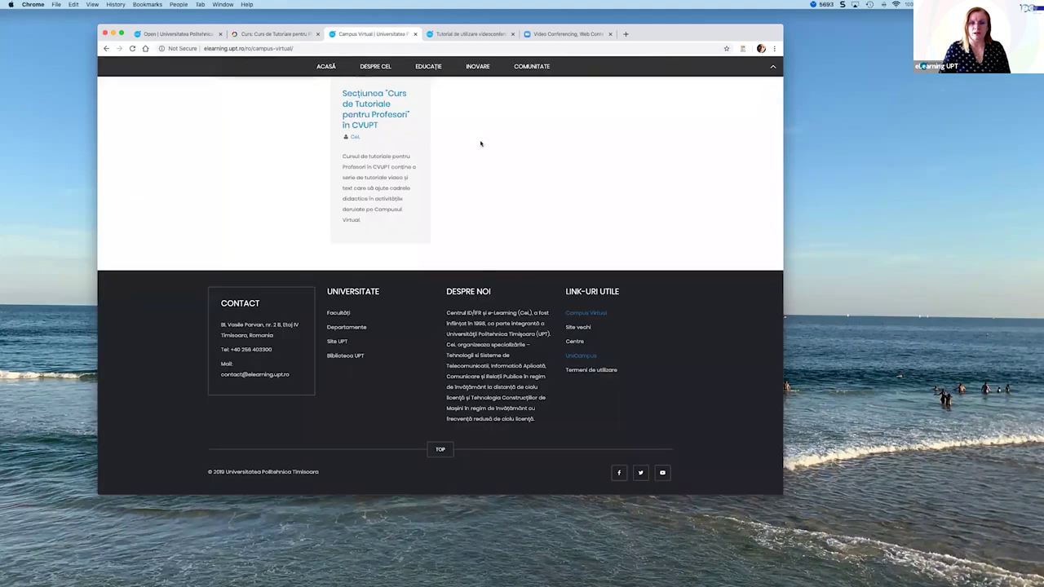
scroll(427, 140, "up", 15)
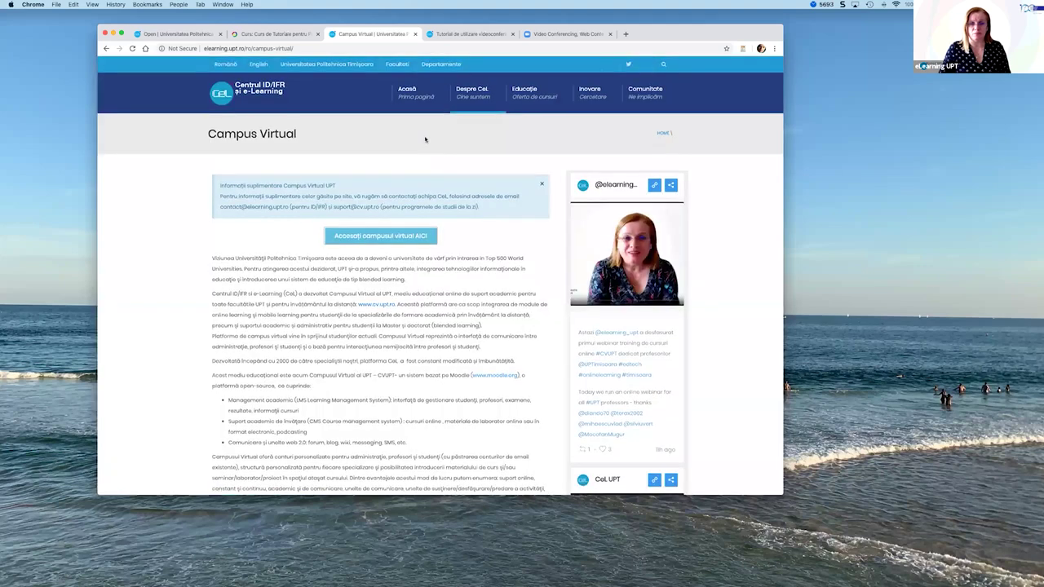
left_click(561, 33)
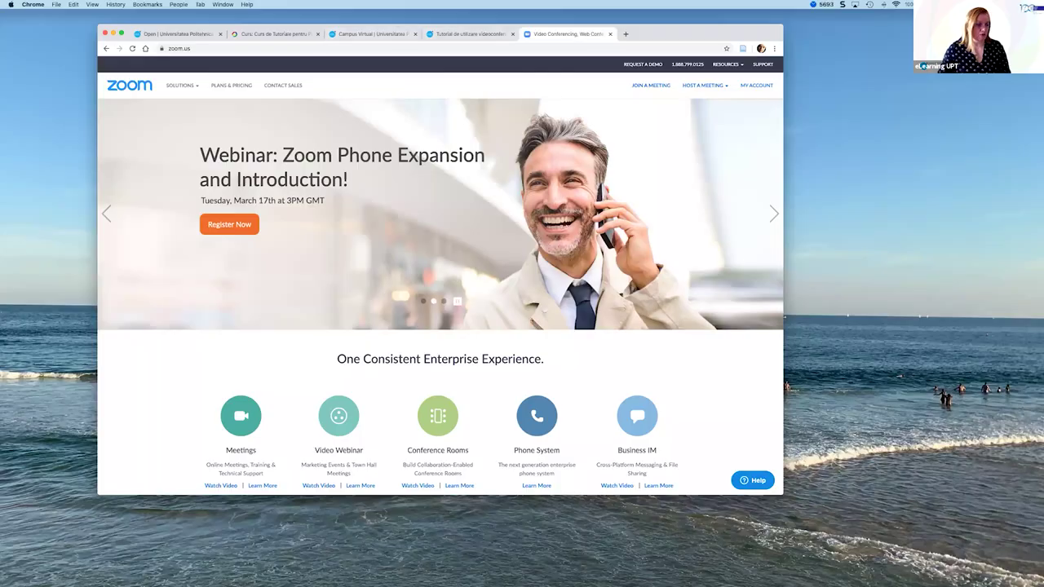